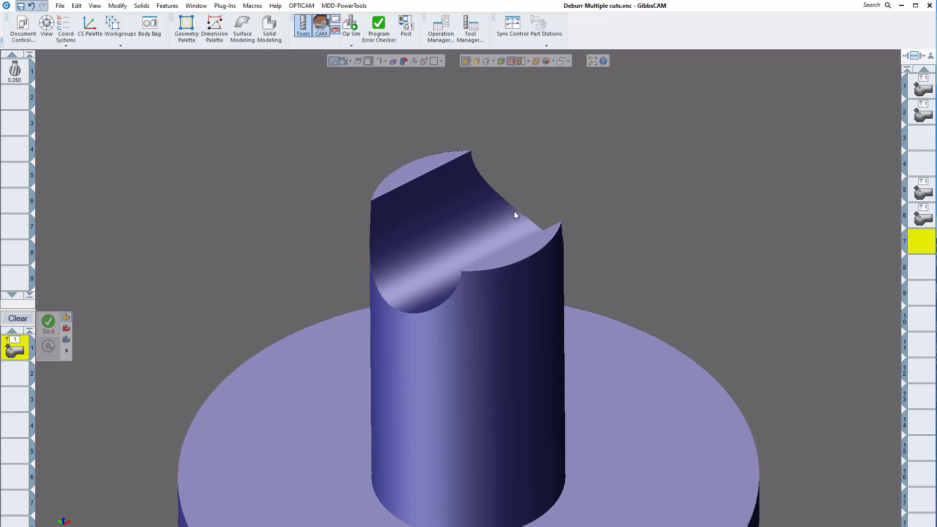
# - Tilt the part and open process 1's 5-Axis Parameters, showing 8000 RPM and feeds of 20
pyautogui.moveTo(557, 201); pyautogui.dragTo(146, 317, button='middle')
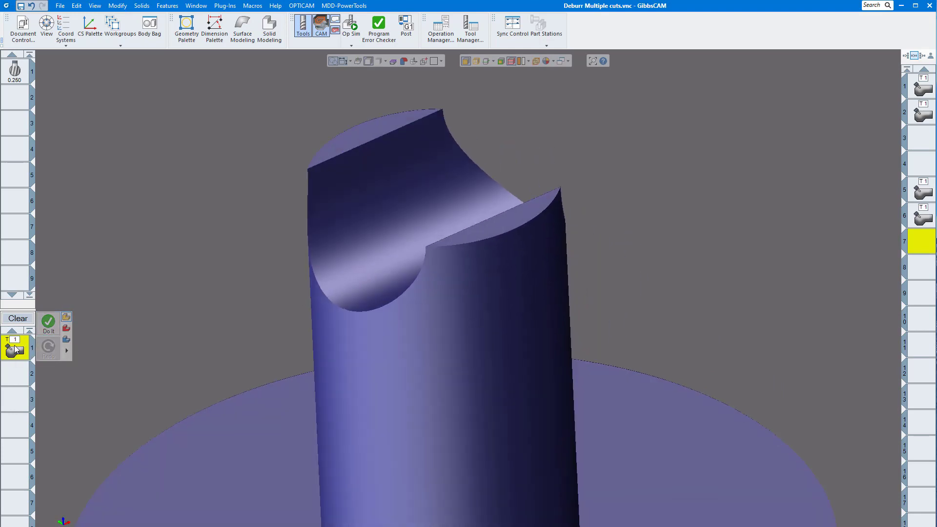
pyautogui.doubleClick(20, 348)
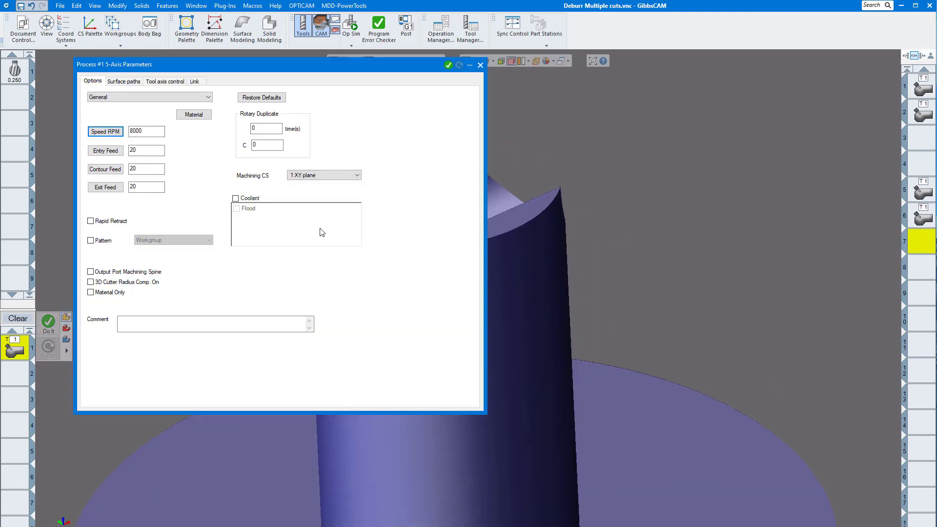
# - Set the upper cut face and the cylinder side face as the deburr part surfaces
pyautogui.click(123, 82)
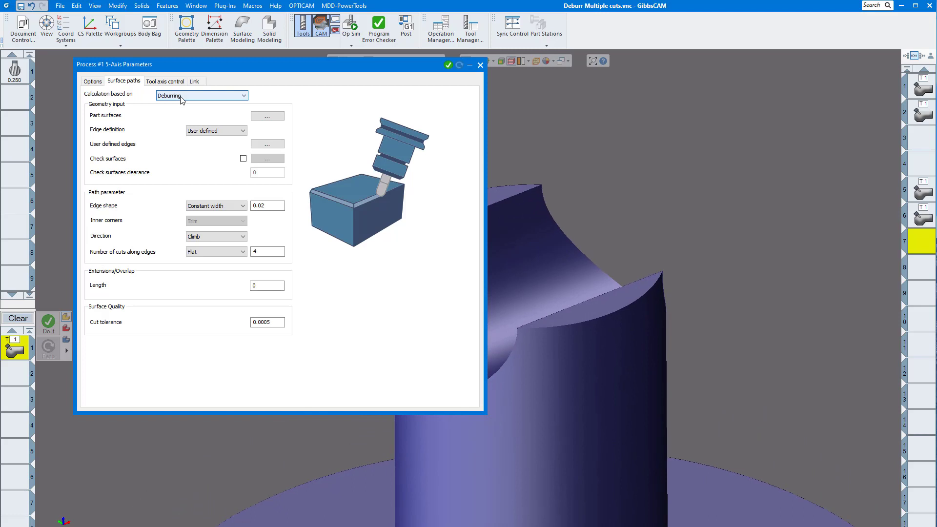
pyautogui.click(263, 116)
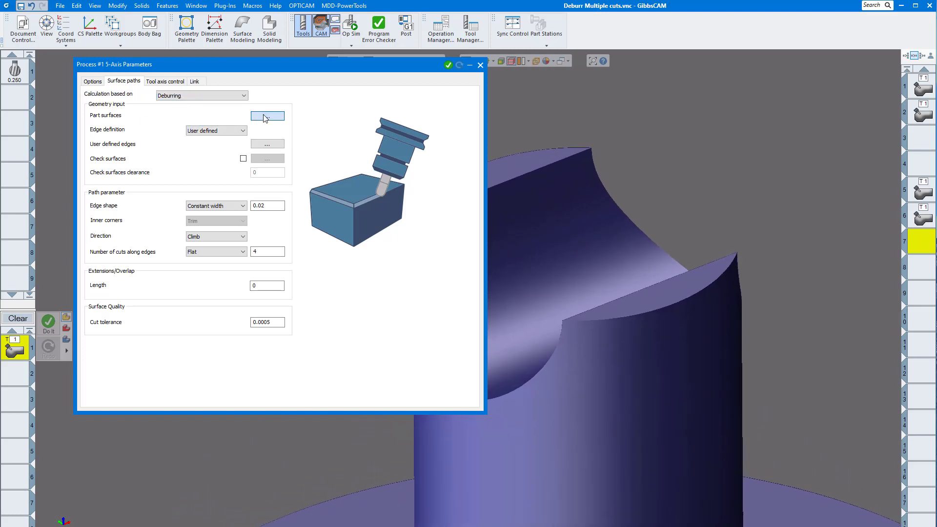
pyautogui.click(550, 274)
pyautogui.click(576, 427)
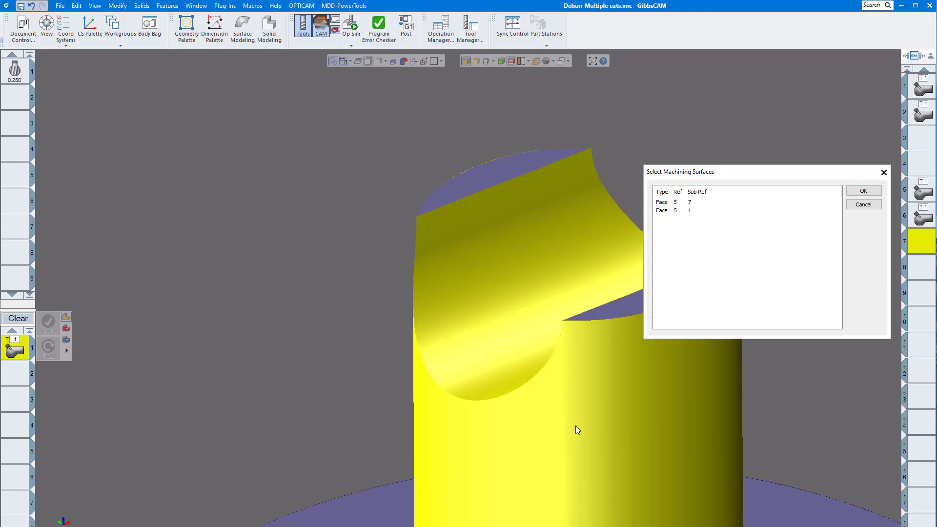
pyautogui.click(863, 190)
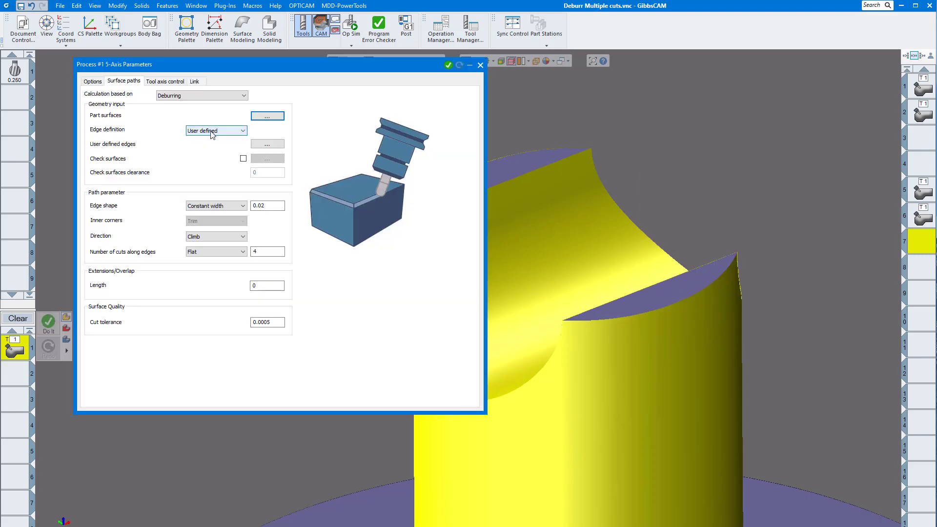
# - Pick the curved cut edge 5/9 as the user-defined drive curve
pyautogui.click(266, 145)
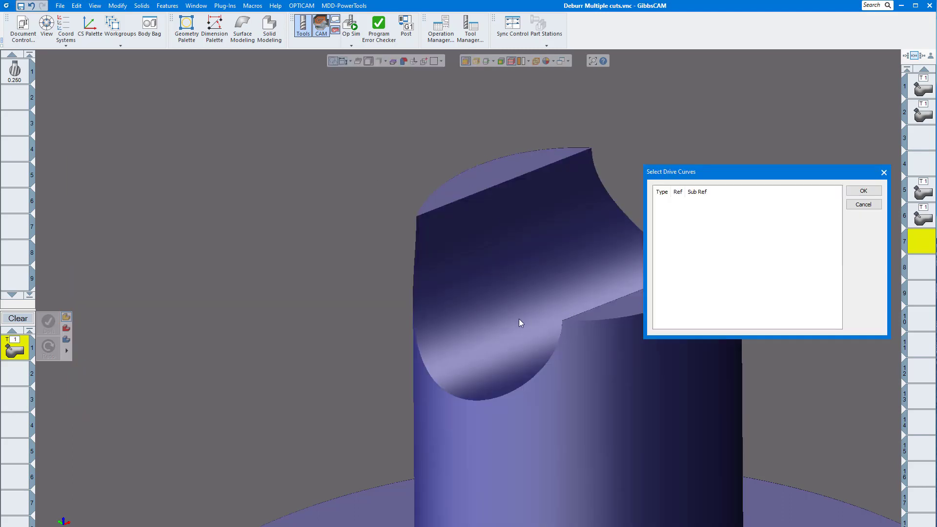
pyautogui.scroll(-3, 509, 320)
pyautogui.moveTo(508, 320); pyautogui.dragTo(425, 112, button='middle')
pyautogui.click(478, 61)
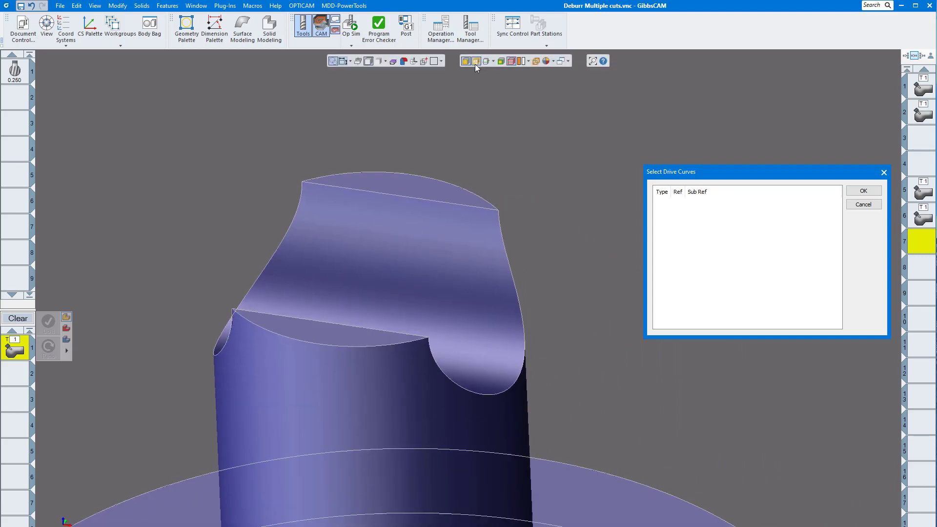
pyautogui.click(514, 278)
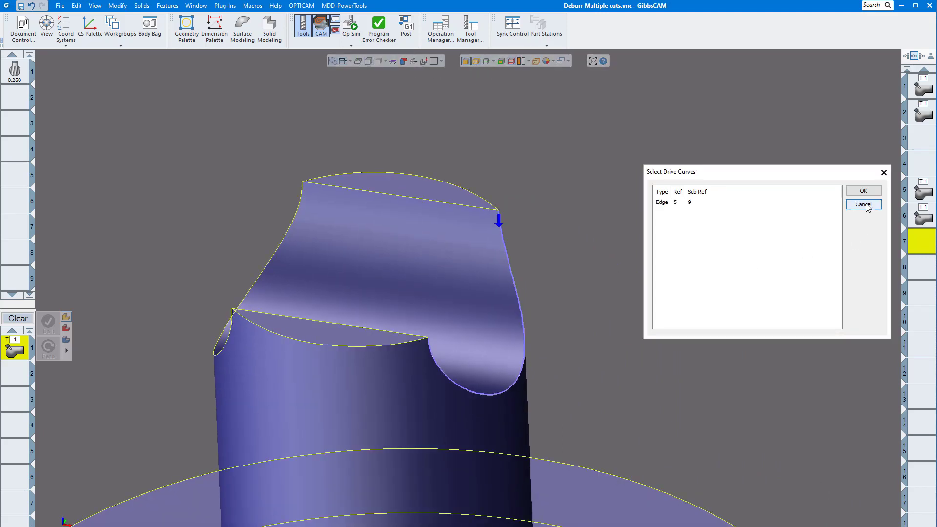
pyautogui.click(862, 191)
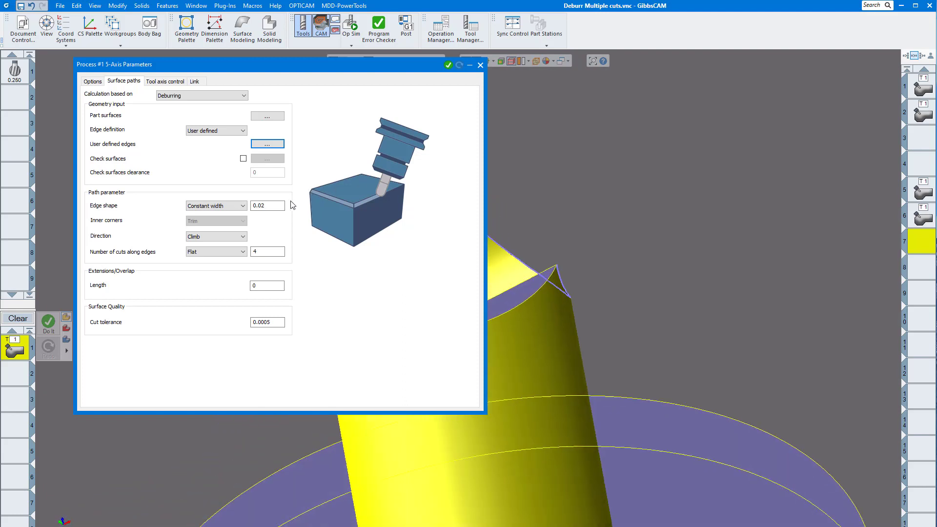
# - Use constant-width edge shape with 4 flat cuts along edges, then regenerate the toolpath
pyautogui.click(240, 209)
pyautogui.click(231, 208)
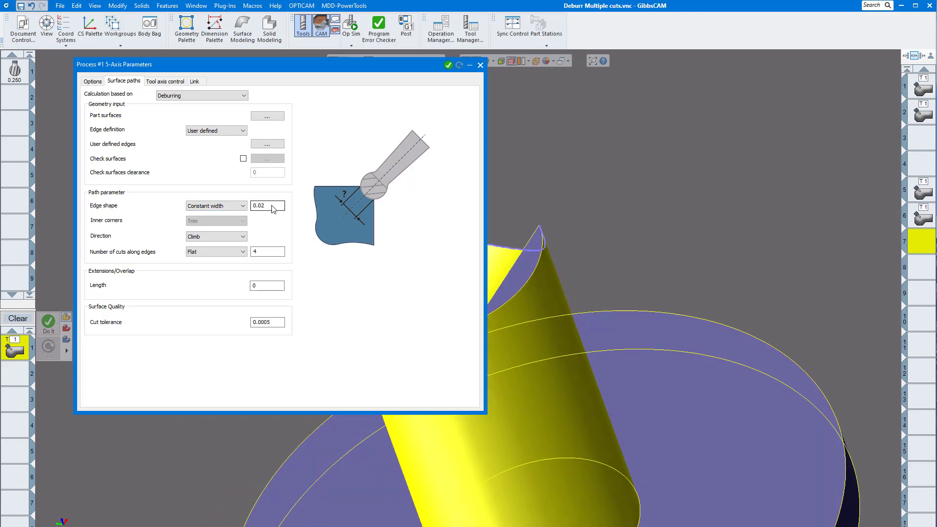
pyautogui.click(242, 252)
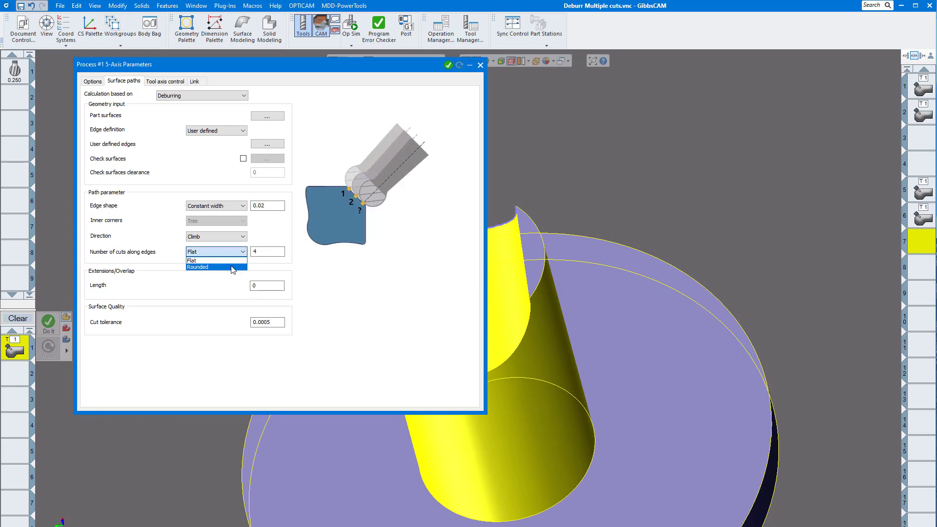
pyautogui.click(233, 267)
pyautogui.click(239, 252)
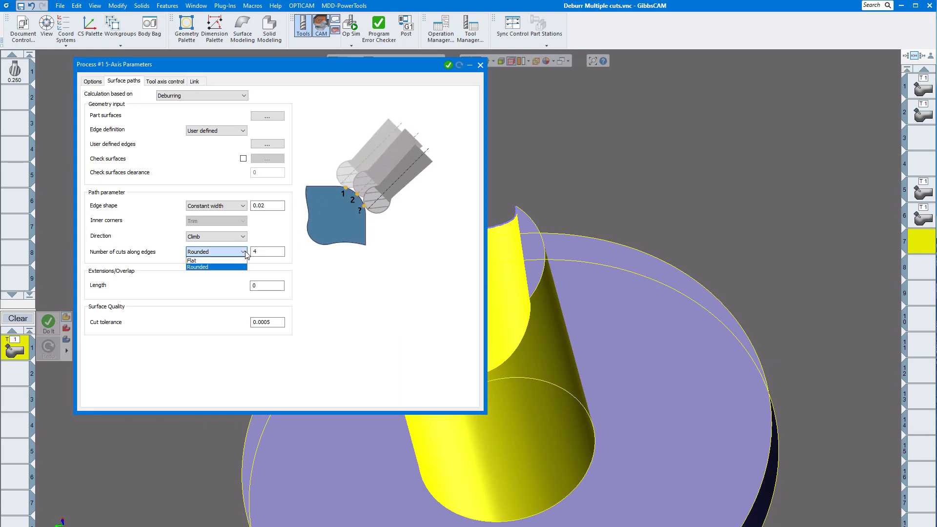
pyautogui.click(221, 260)
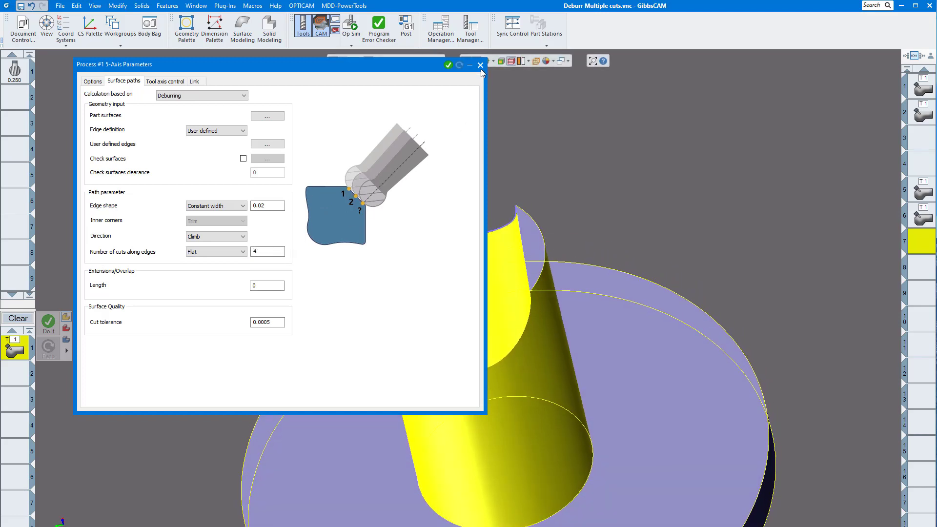
pyautogui.click(922, 91)
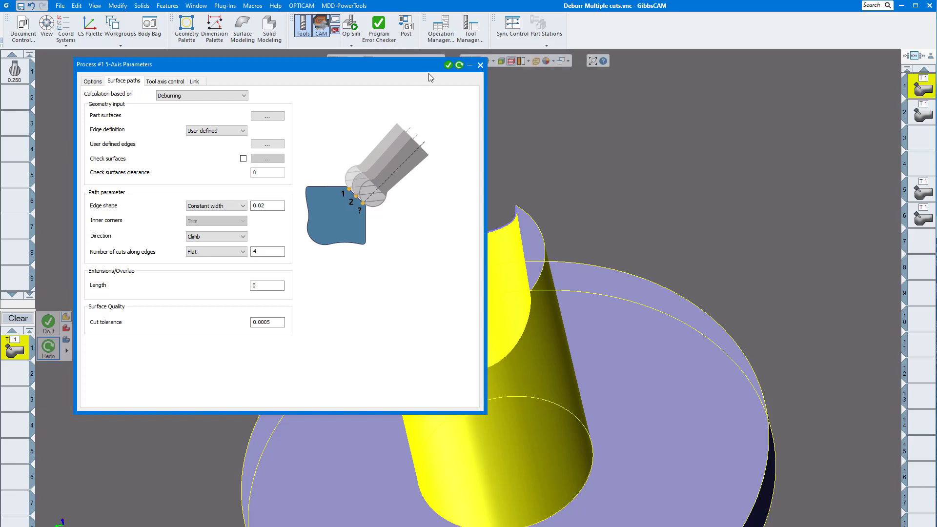
pyautogui.click(482, 66)
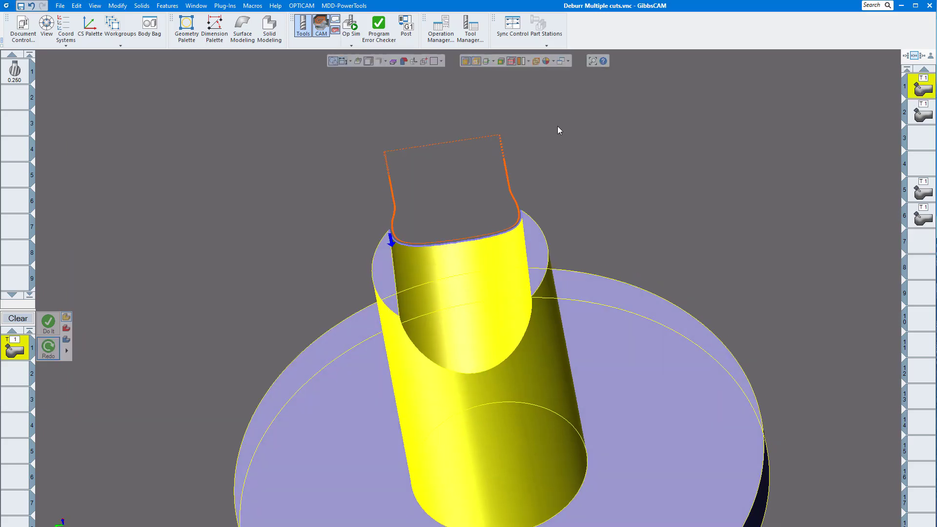
pyautogui.click(350, 30)
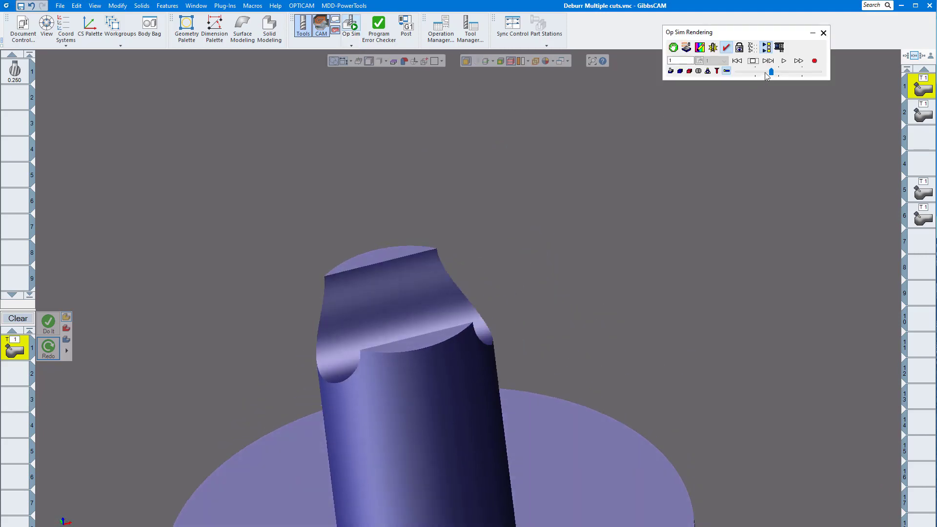
pyautogui.click(744, 73)
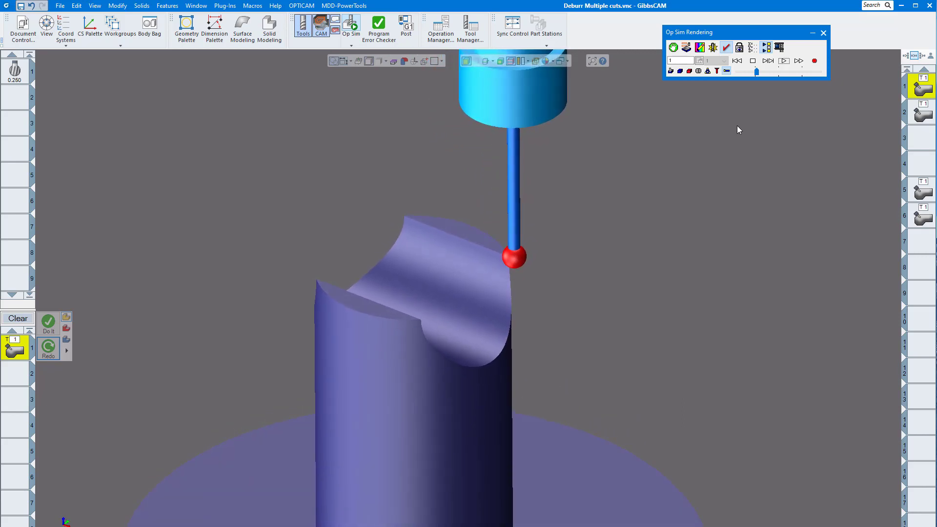
pyautogui.click(770, 72)
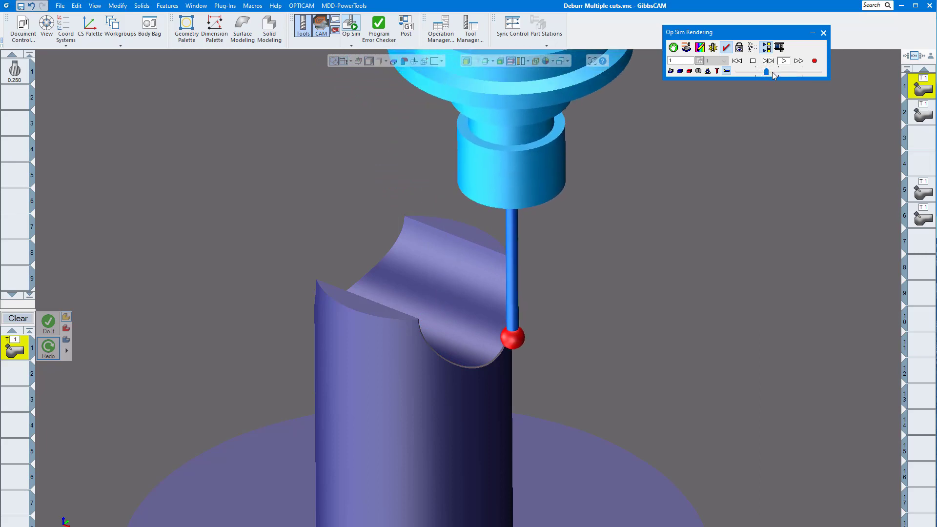
pyautogui.click(773, 72)
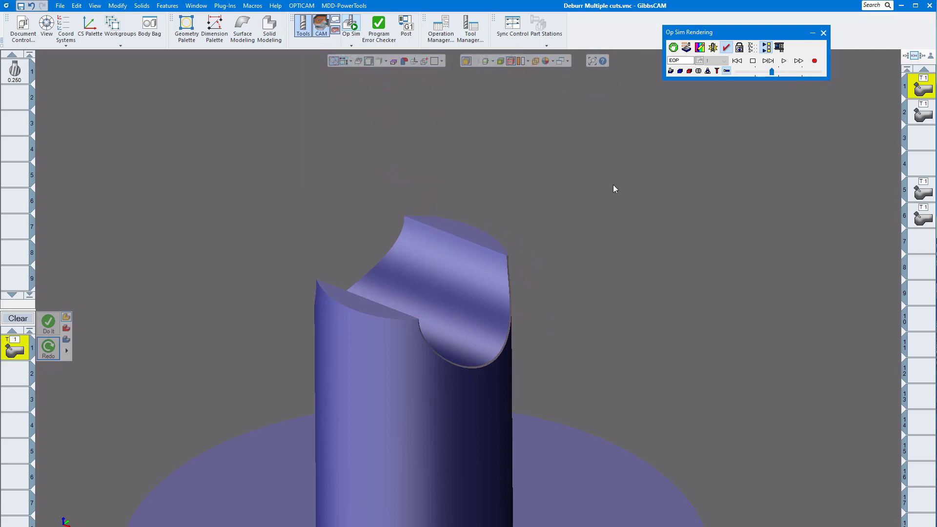
pyautogui.scroll(10, 613, 189)
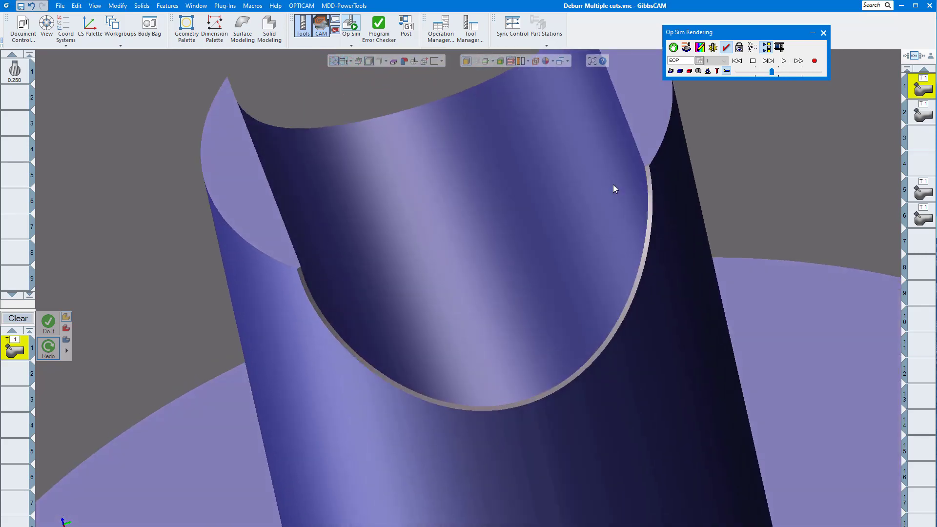
pyautogui.scroll(-8, 614, 189)
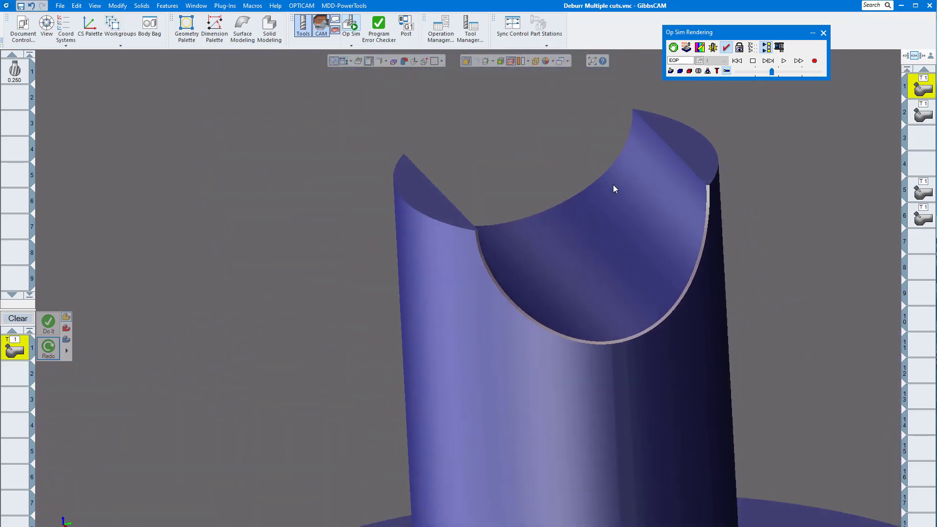
pyautogui.scroll(-3, 613, 184)
pyautogui.moveTo(612, 188); pyautogui.dragTo(745, 115, button='middle')
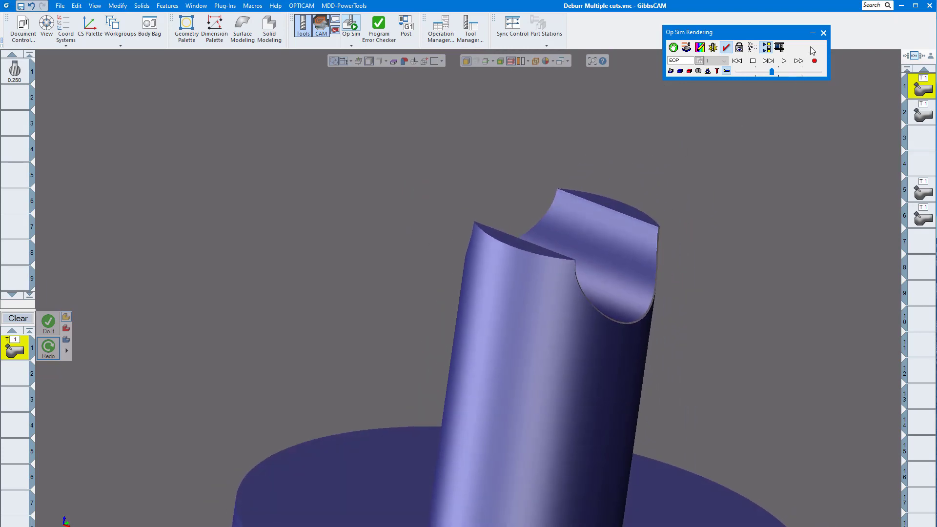
pyautogui.click(822, 35)
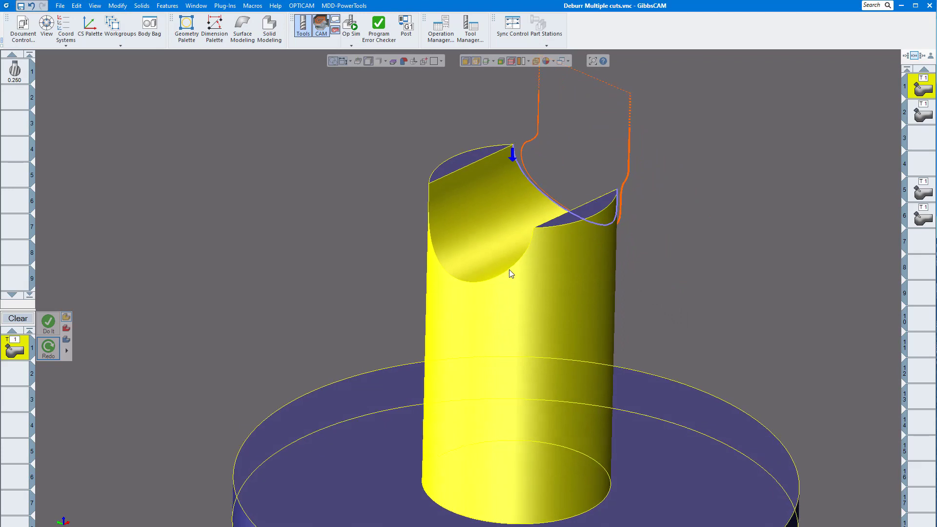
# - Change process 1's multiple cuts along edges from Flat to Rounded and regenerate
pyautogui.doubleClick(12, 349)
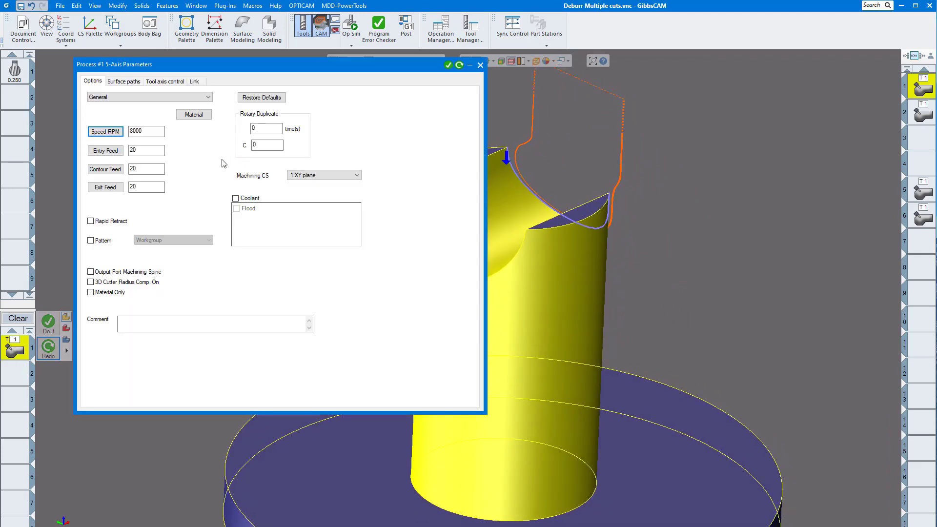
pyautogui.click(125, 82)
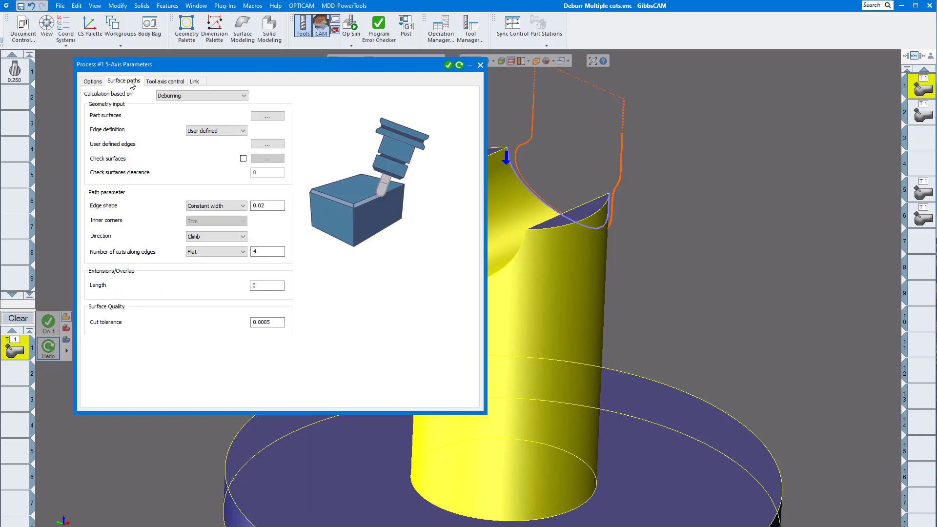
pyautogui.click(170, 86)
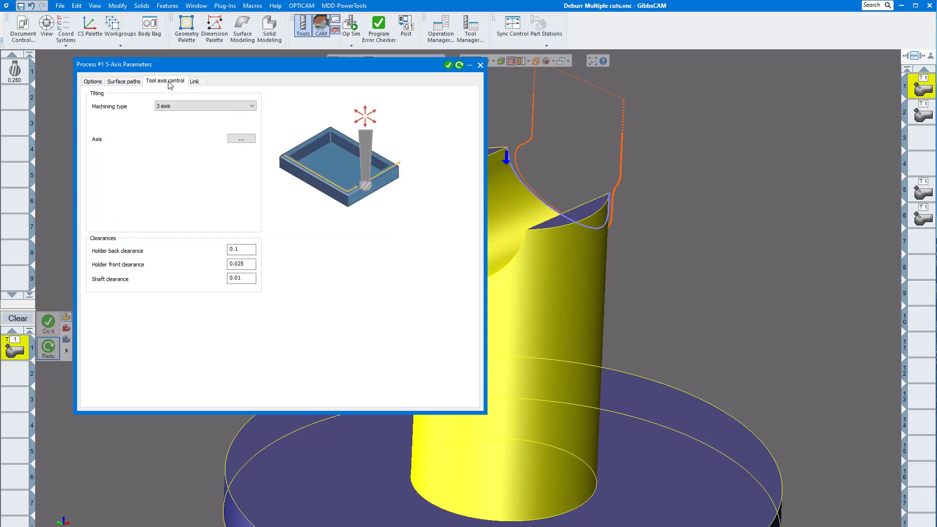
pyautogui.click(129, 85)
pyautogui.click(224, 253)
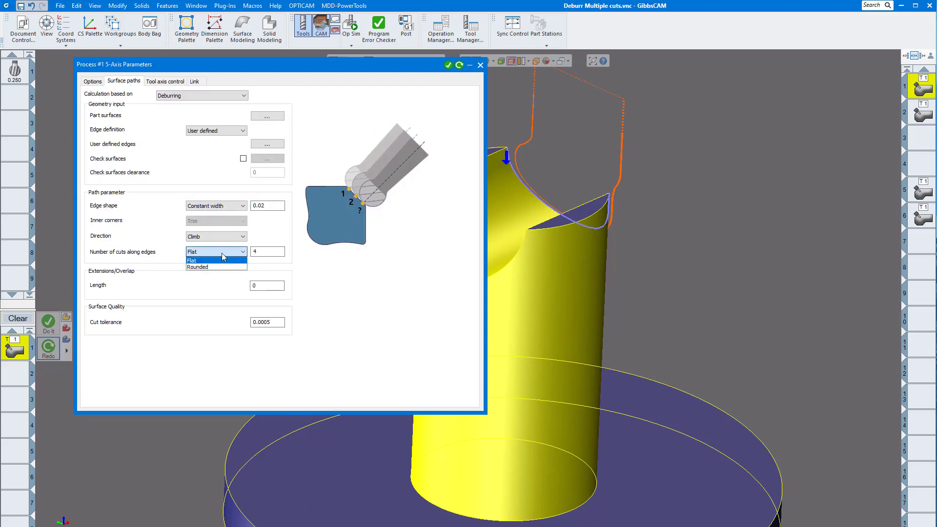
pyautogui.click(213, 268)
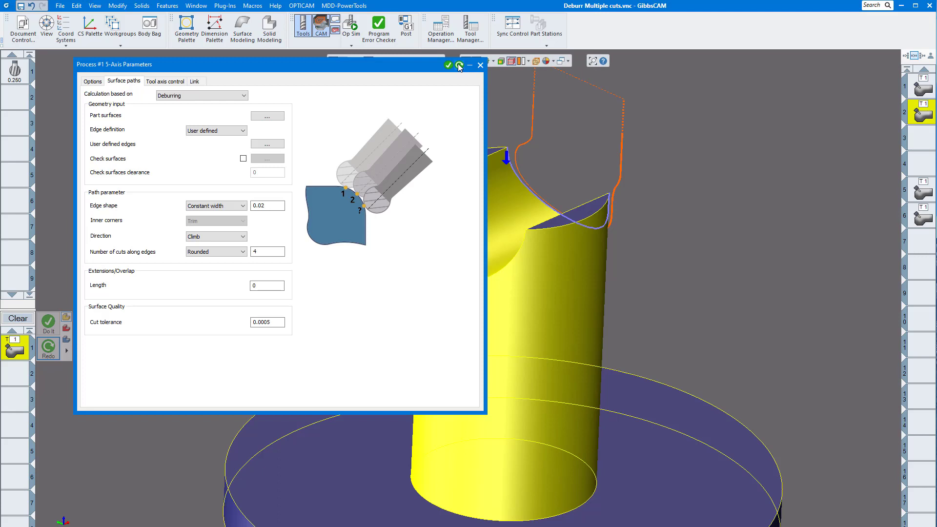
pyautogui.click(480, 66)
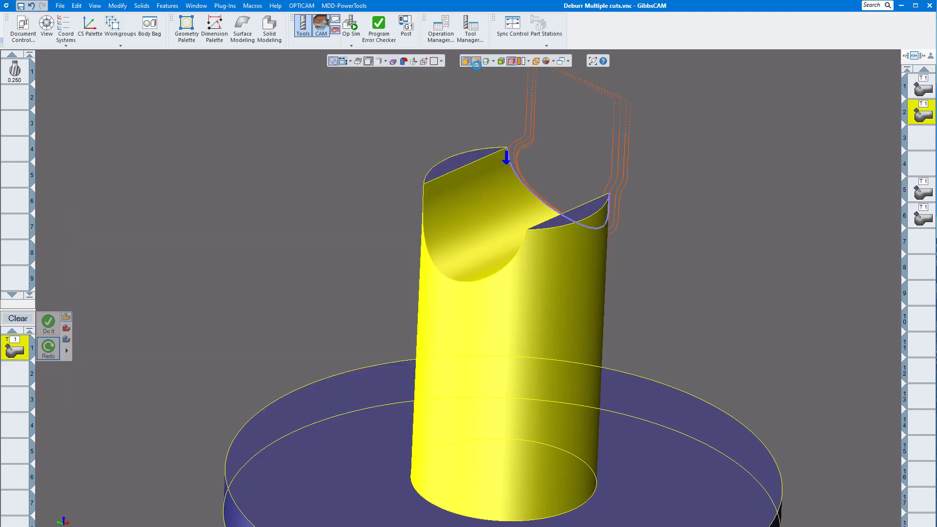
pyautogui.scroll(3, 560, 92)
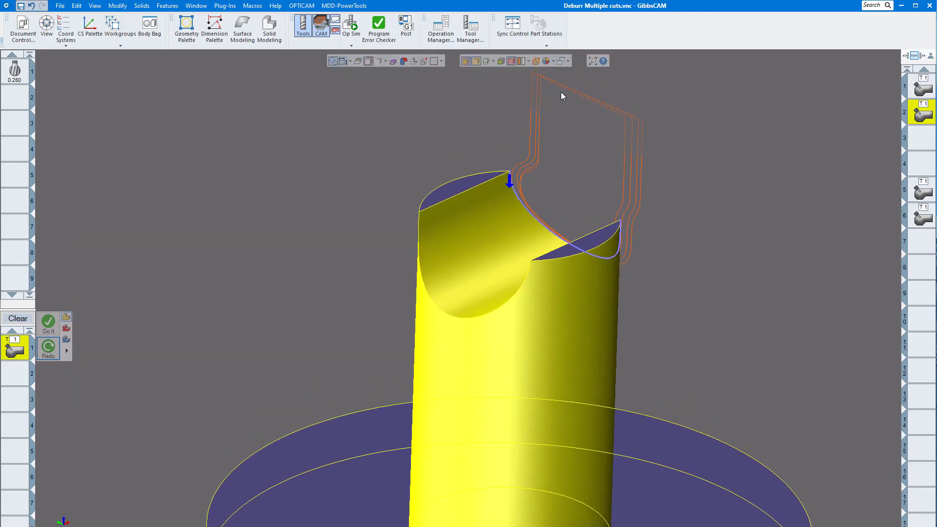
# - Change operation 2's drive curve to the lower arc edge 5/8
pyautogui.scroll(-1, 381, 288)
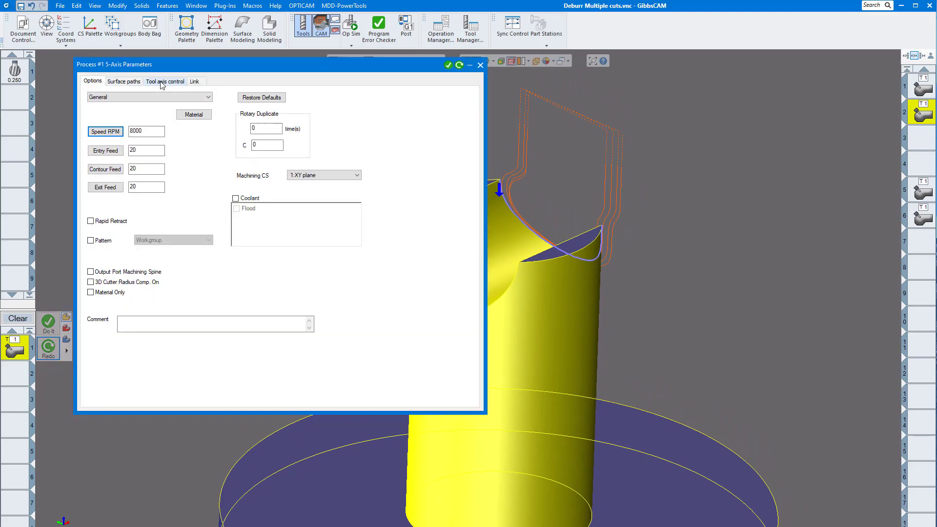
pyautogui.click(124, 81)
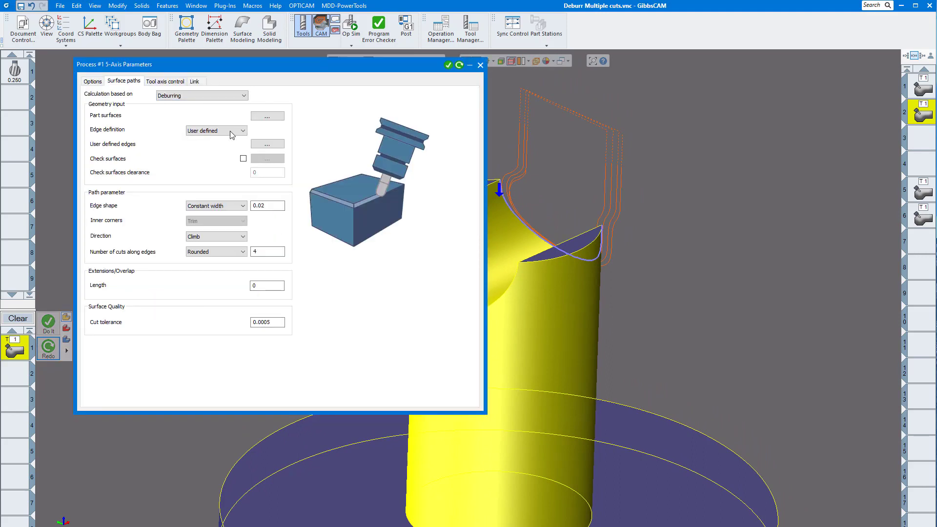
pyautogui.click(268, 144)
pyautogui.click(488, 312)
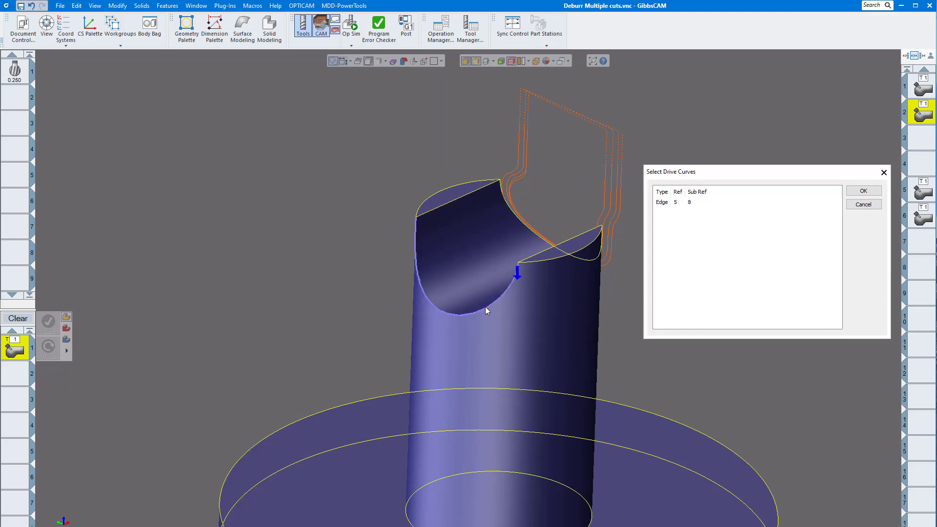
pyautogui.click(858, 190)
# - Regenerate the rounded-cut toolpath and launch Op Sim
pyautogui.click(464, 66)
pyautogui.click(480, 65)
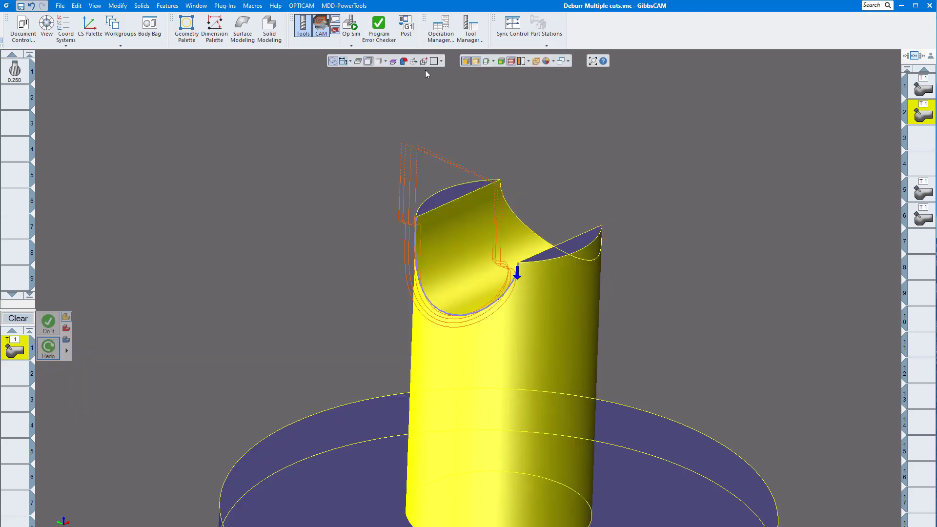
pyautogui.click(354, 28)
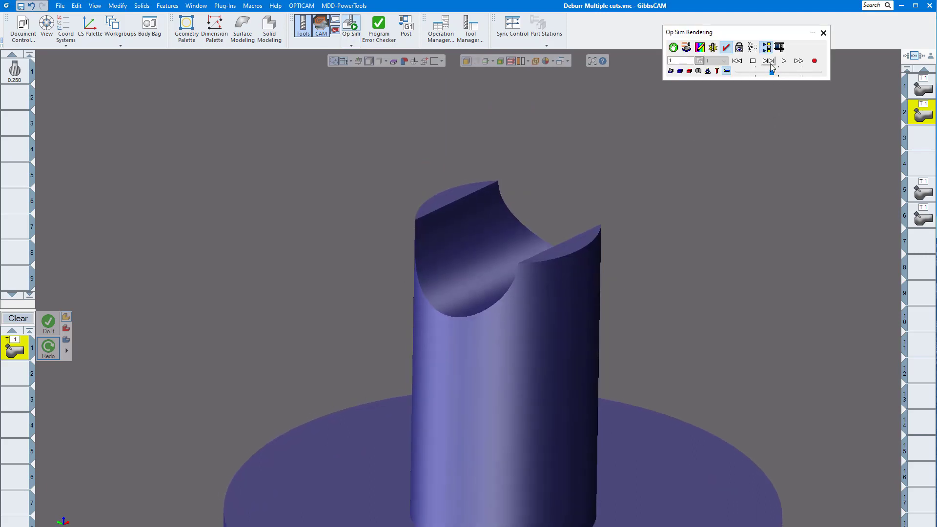
# - Play the deburr simulation at an adjusted speed and zoom in on the lower notch edge
pyautogui.click(768, 61)
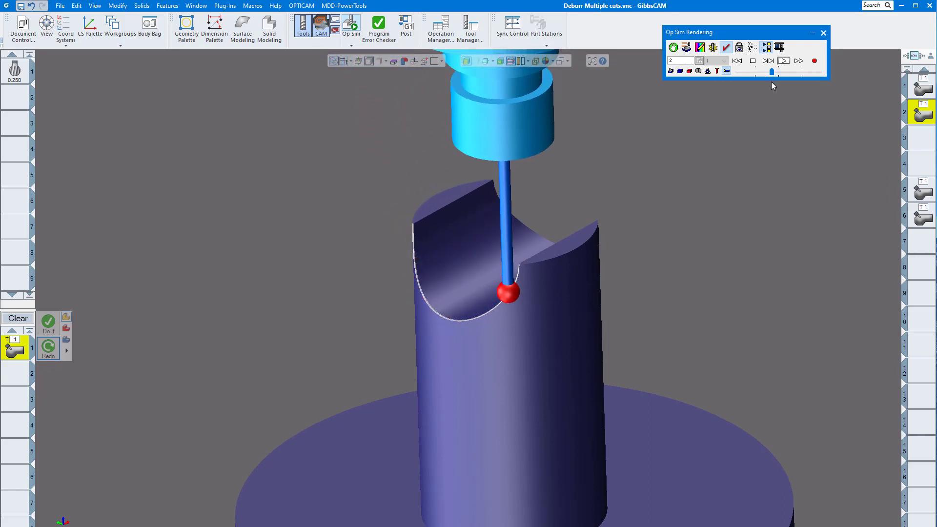
pyautogui.click(778, 71)
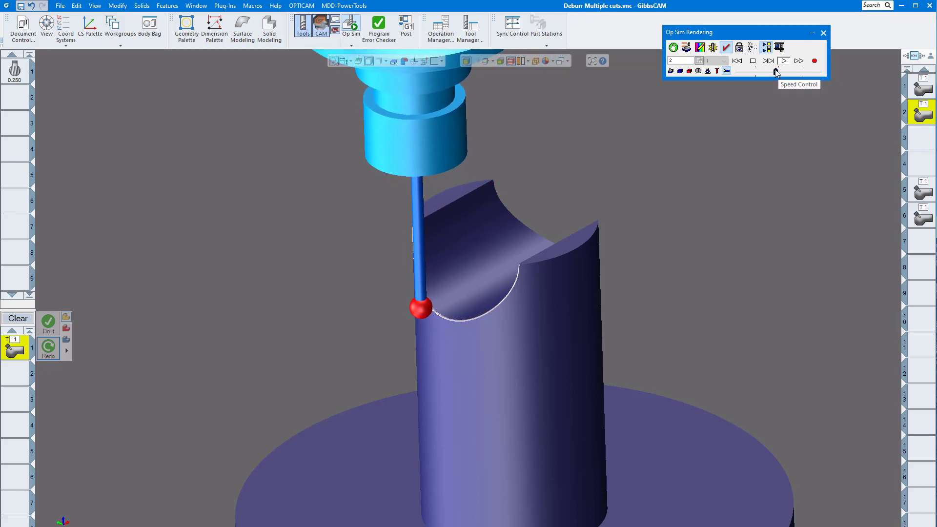
pyautogui.scroll(10, 617, 130)
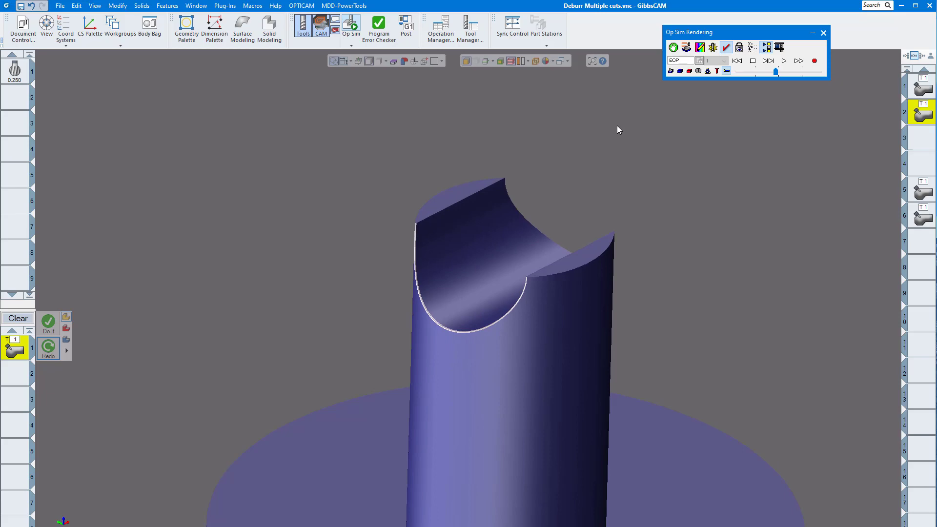
pyautogui.scroll(8, 617, 129)
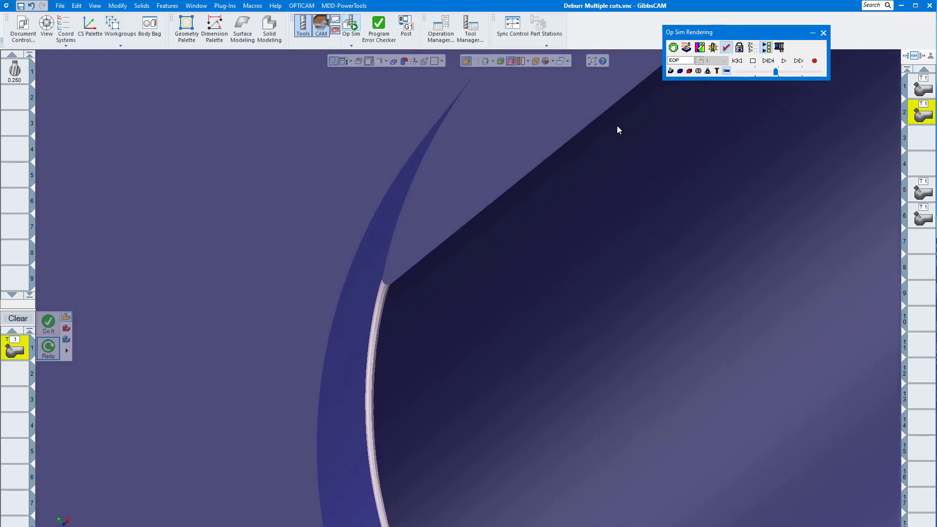
pyautogui.scroll(-5, 616, 129)
pyautogui.scroll(-8, 617, 129)
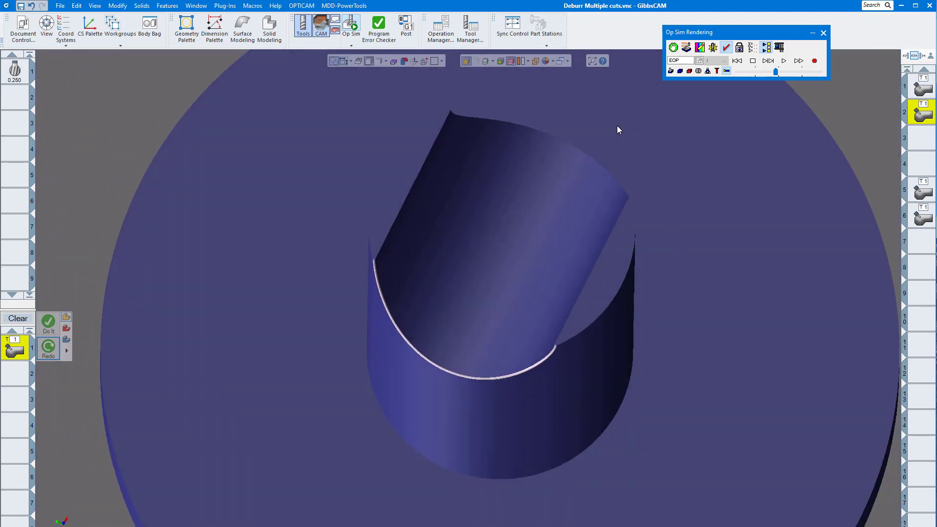
pyautogui.scroll(-5, 616, 129)
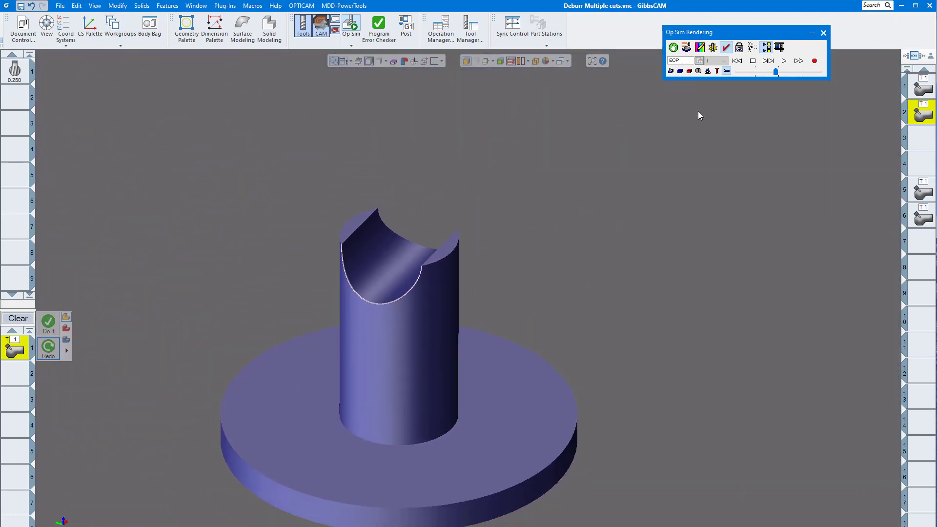
# - Close Op Sim and review operation 5's tool axis tilting settings
pyautogui.click(824, 33)
pyautogui.scroll(5, 657, 122)
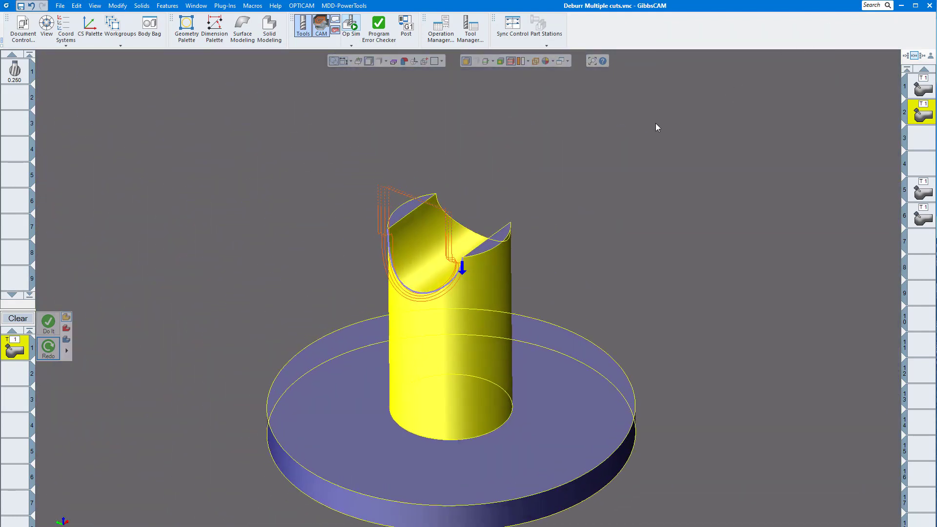
pyautogui.click(920, 190)
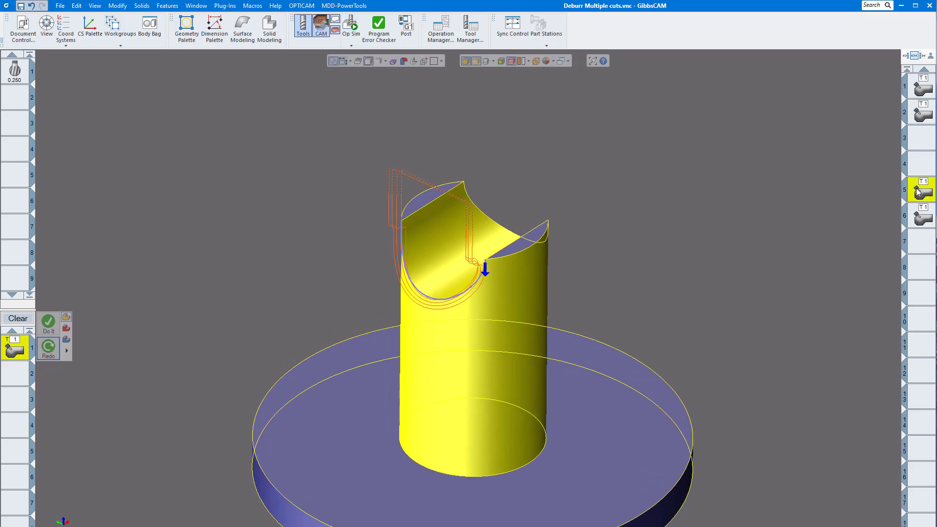
pyautogui.doubleClick(918, 192)
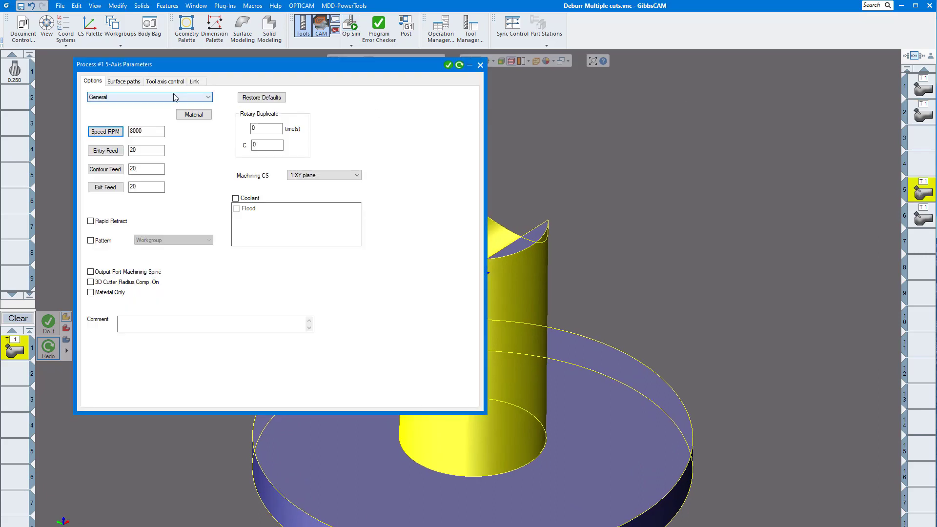
pyautogui.click(166, 82)
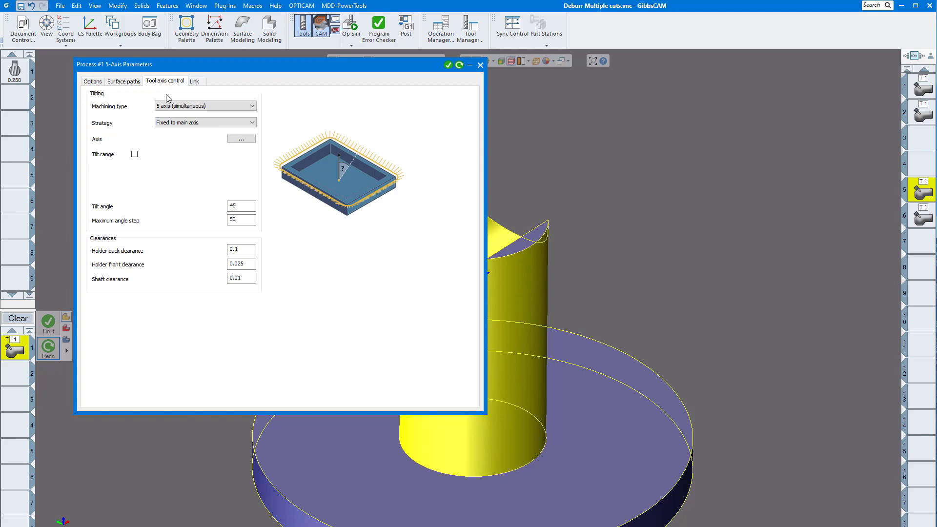
pyautogui.click(480, 66)
# - Check operation 6's surface path settings, then simulate operation 5
pyautogui.moveTo(419, 229); pyautogui.dragTo(418, 227, button='middle')
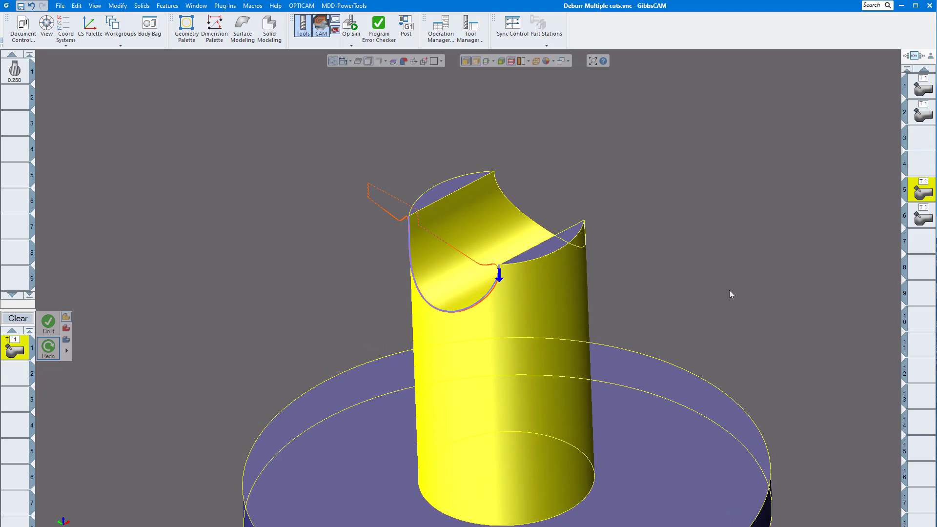
pyautogui.doubleClick(923, 218)
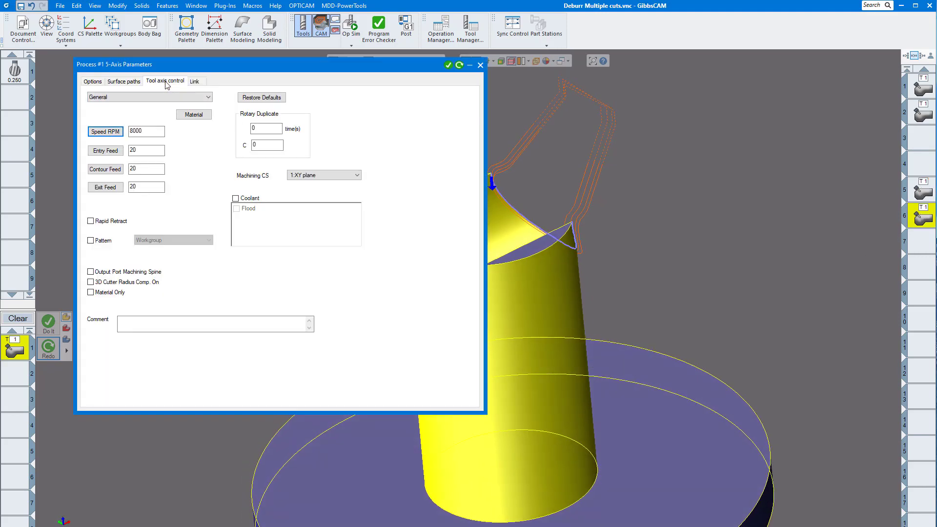
pyautogui.click(131, 83)
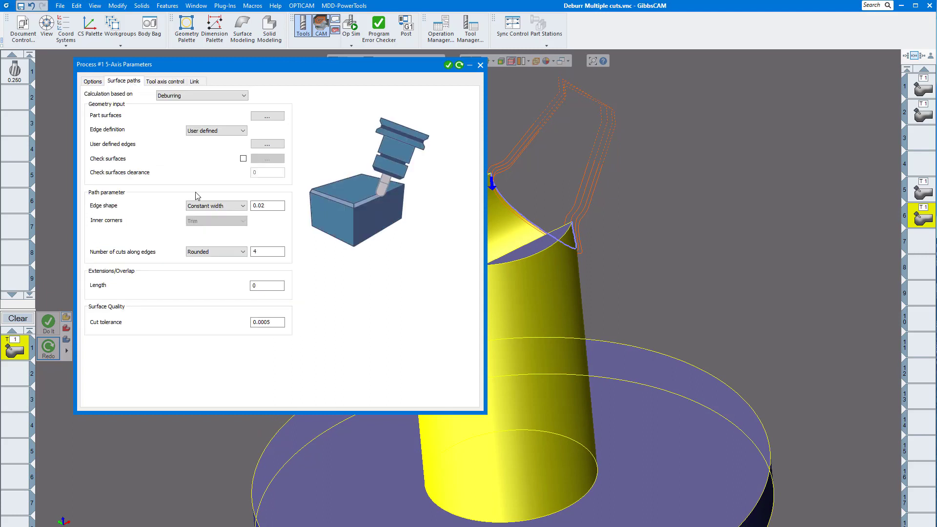
pyautogui.click(480, 65)
pyautogui.click(920, 195)
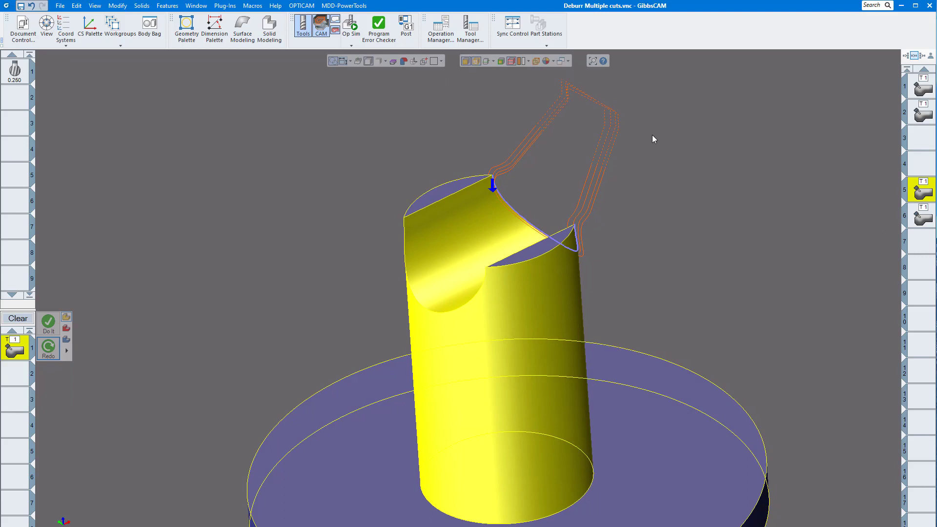
pyautogui.click(351, 29)
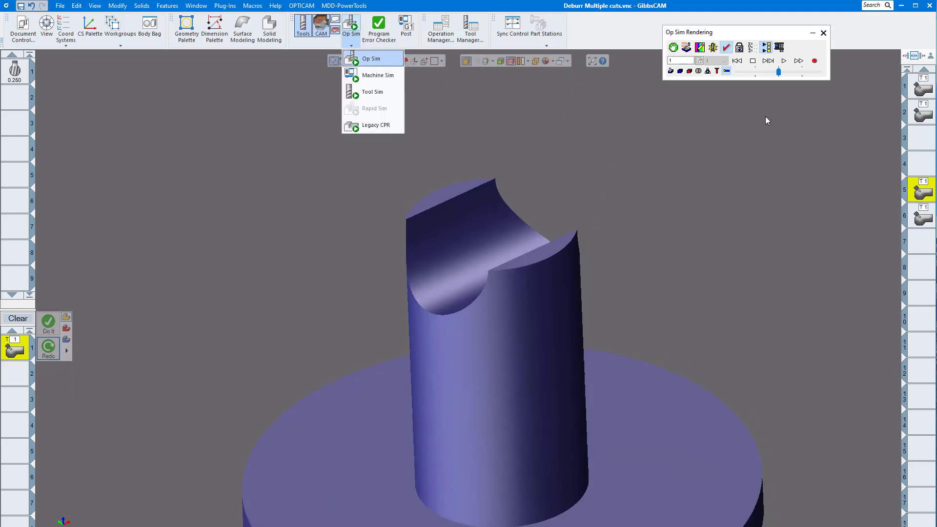
# - Play operation 5's simulation and orbit and zoom to view the cut edge
pyautogui.click(781, 64)
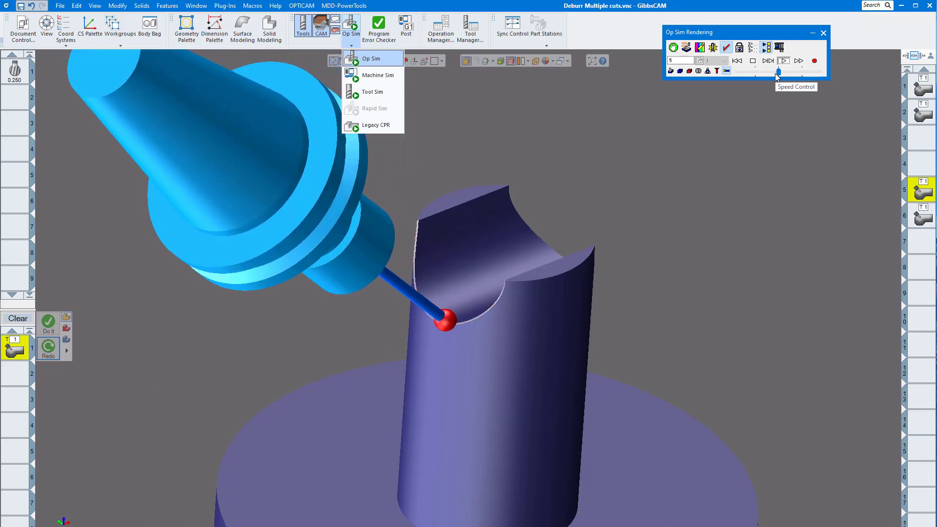
pyautogui.moveTo(614, 227); pyautogui.dragTo(610, 257, button='middle')
pyautogui.scroll(5, 611, 257)
pyautogui.scroll(-5, 629, 243)
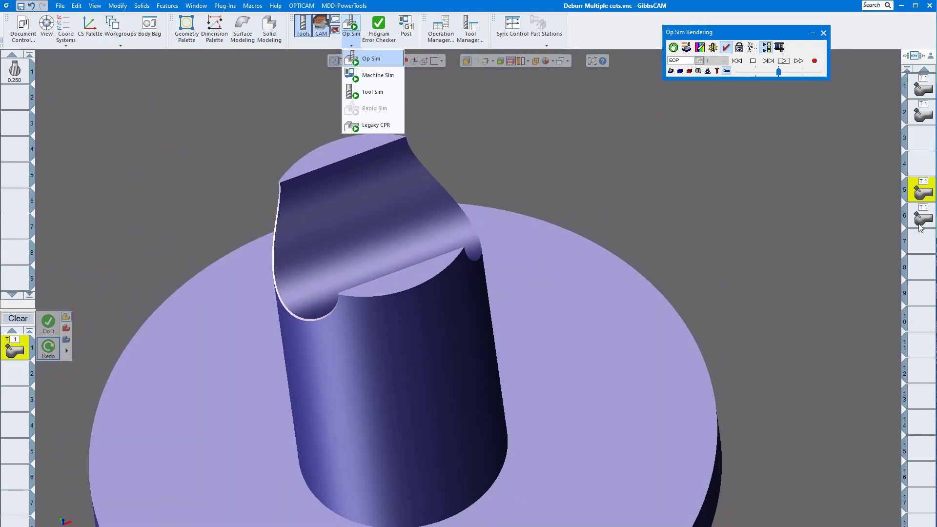
# - Run operation 6's rounded deburr simulation to the end and close Op Sim
pyautogui.click(920, 225)
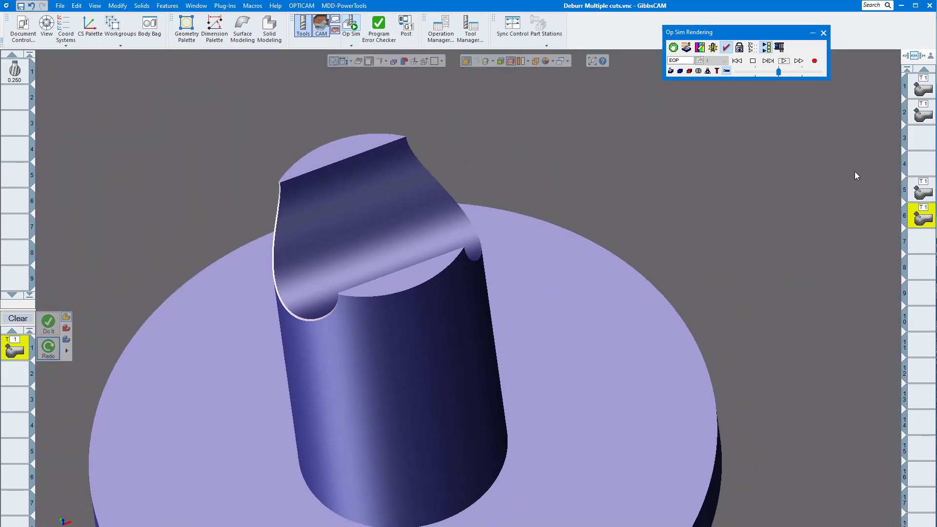
pyautogui.click(784, 62)
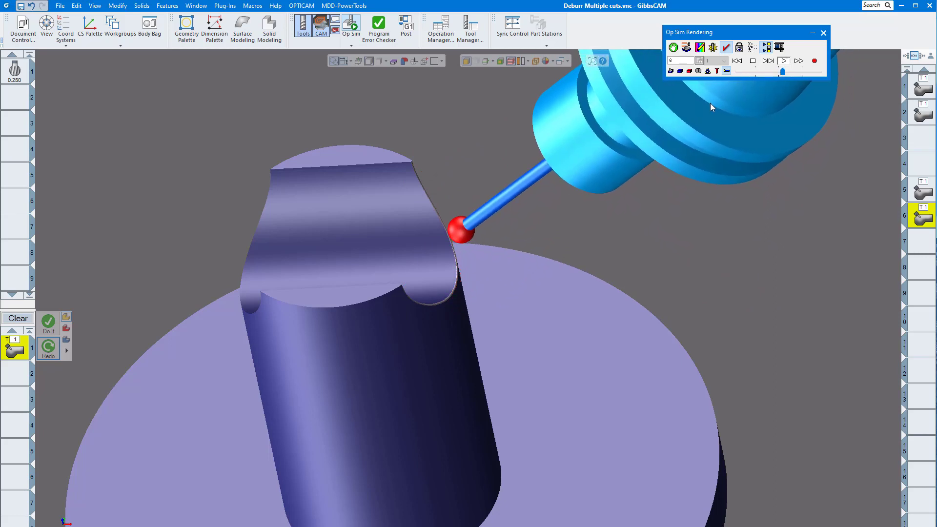
pyautogui.scroll(5, 623, 145)
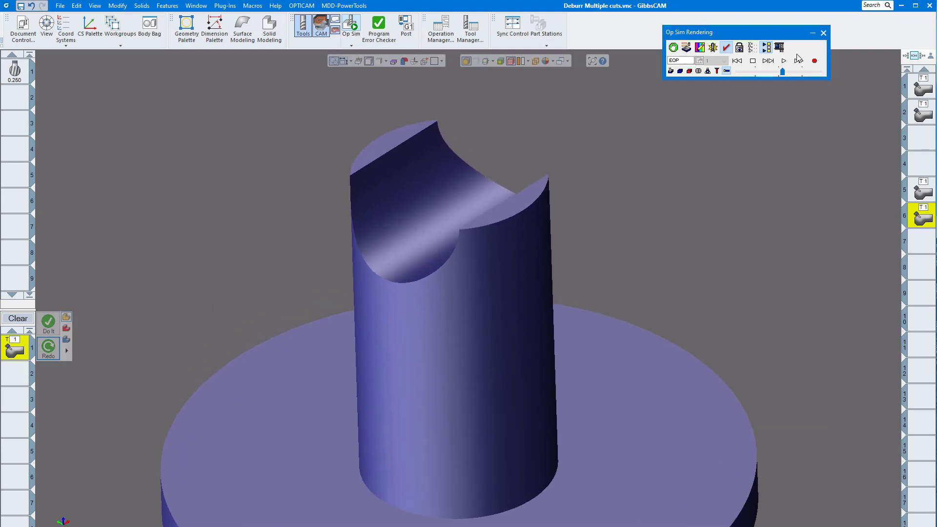
pyautogui.click(823, 33)
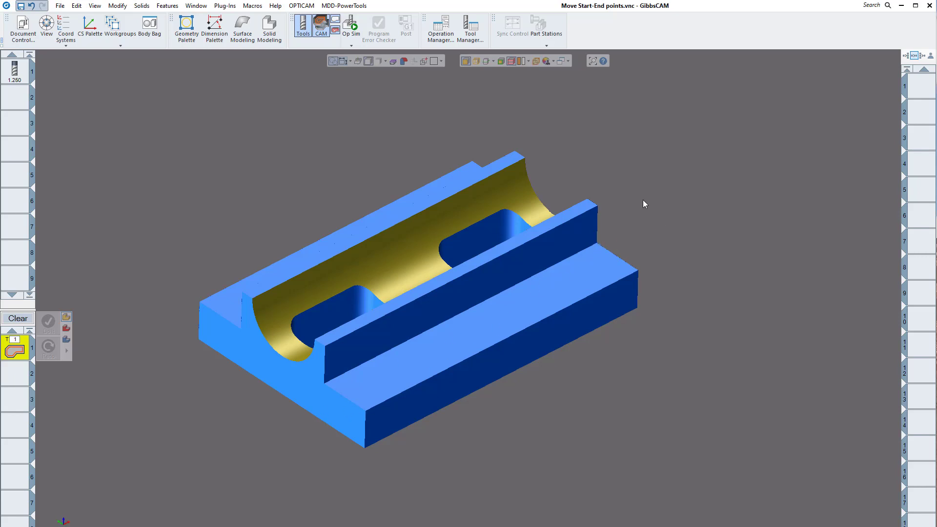
# - Show the grid plane on the Move Start-End points part and raise it slightly
pyautogui.click(486, 61)
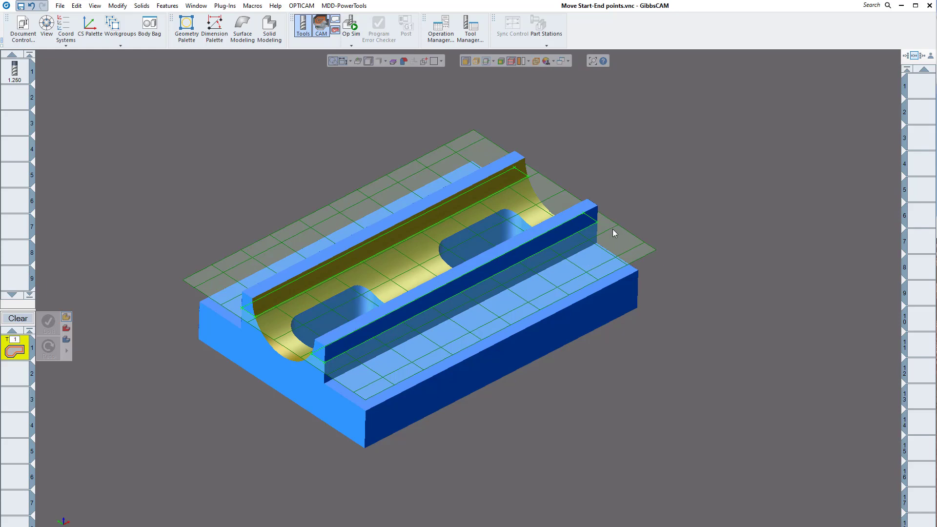
pyautogui.moveTo(611, 228)
pyautogui.mouseDown()
pyautogui.moveTo(614, 213)
pyautogui.moveTo(611, 241)
pyautogui.moveTo(614, 224)
pyautogui.moveTo(610, 237)
pyautogui.moveTo(608, 229)
pyautogui.mouseUp()
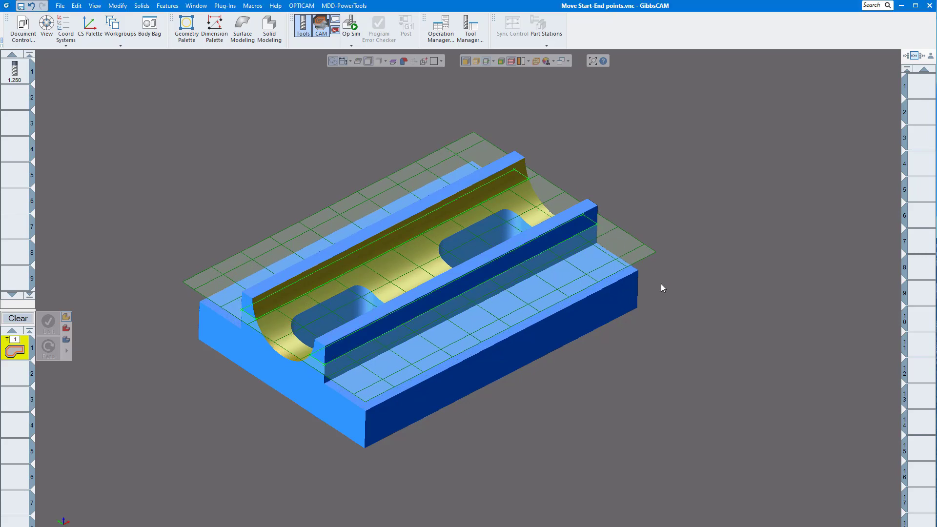
# - Review the Contour process settings, then select the rail's lower edge as the contour
pyautogui.doubleClick(13, 353)
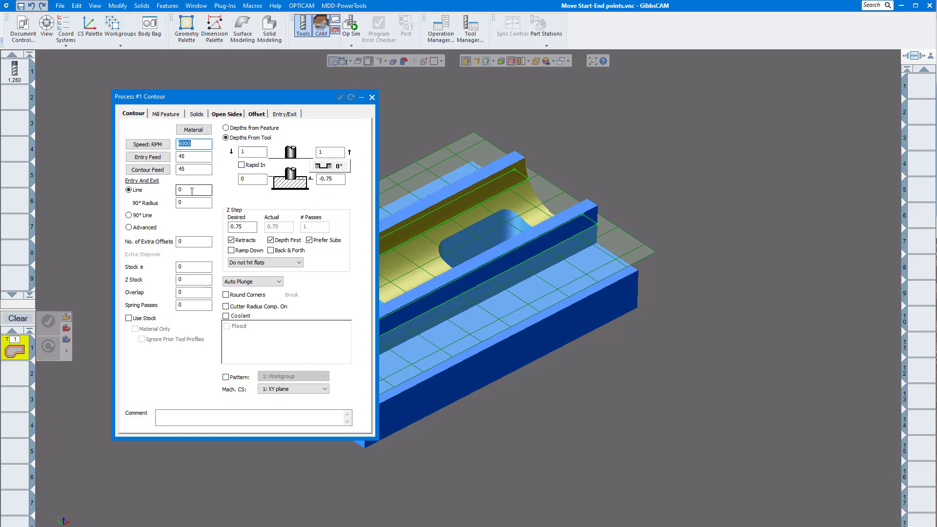
pyautogui.click(372, 98)
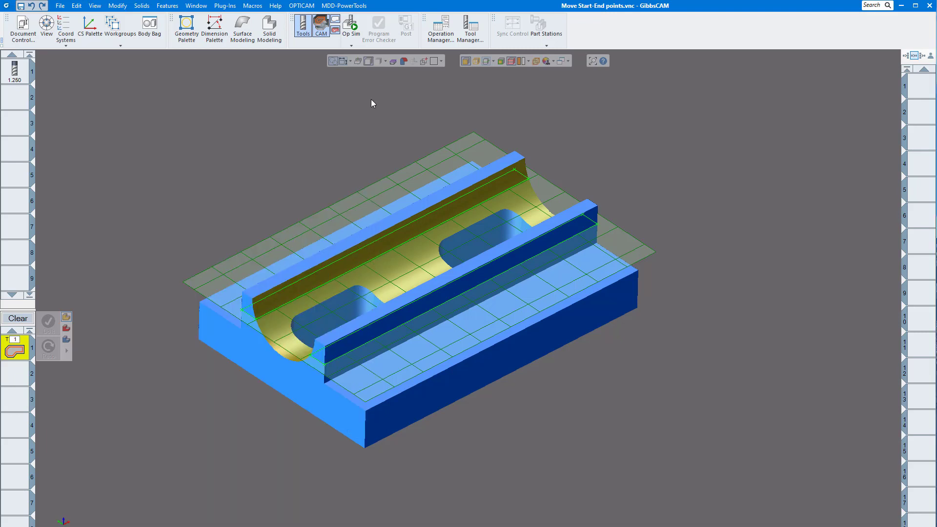
pyautogui.click(483, 283)
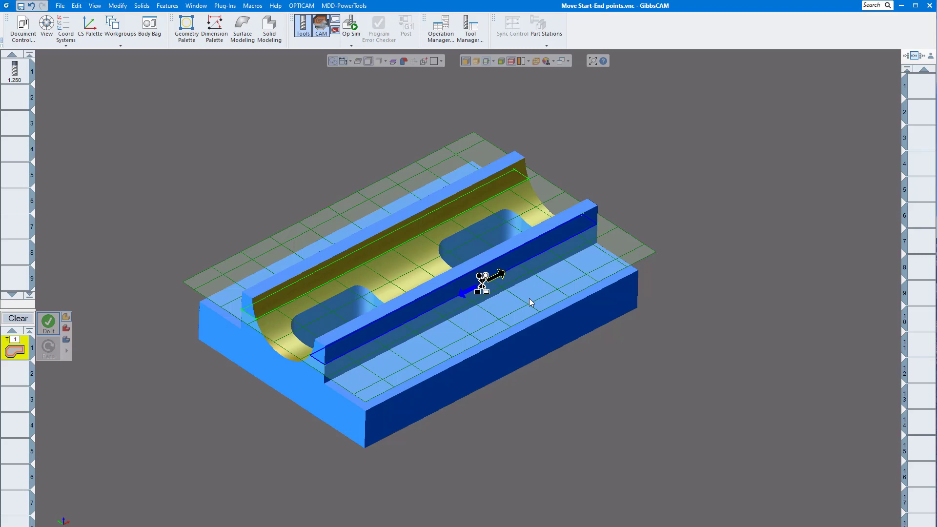
# - Extend the contour's start and end points past the far and near ends of the block
pyautogui.scroll(2, 507, 292)
pyautogui.scroll(-2, 514, 288)
pyautogui.scroll(2, 515, 288)
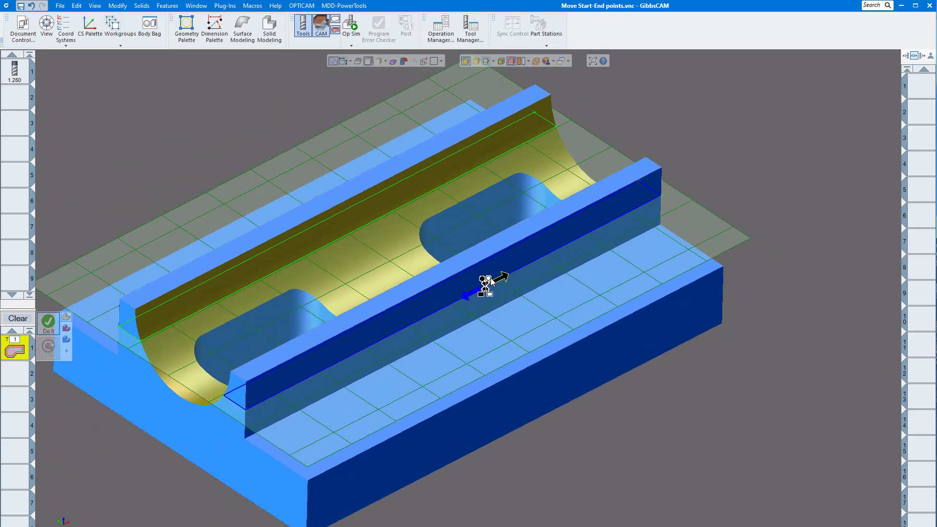
pyautogui.click(707, 168)
pyautogui.click(188, 435)
pyautogui.scroll(-2, 324, 369)
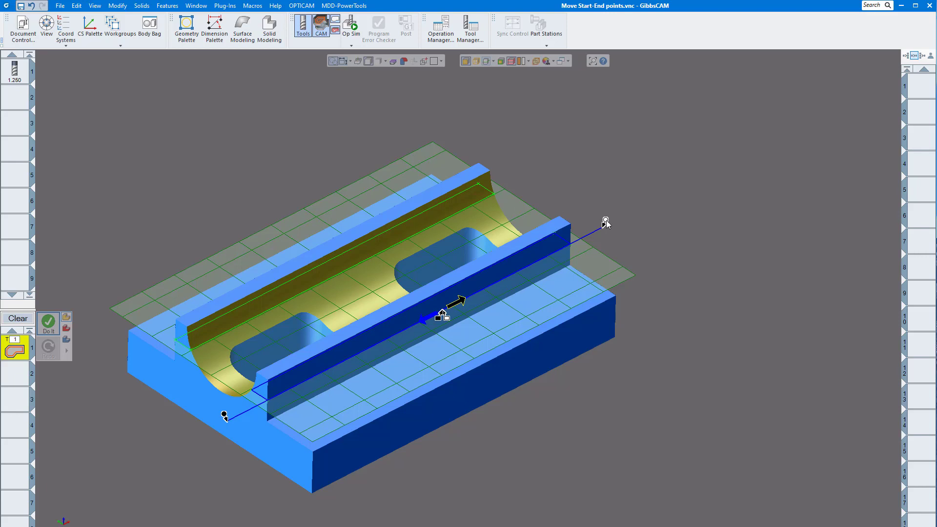
# - Mark the contour as a Single Feature Cut and bring up its Move Start & End Point settings
pyautogui.rightClick(605, 223)
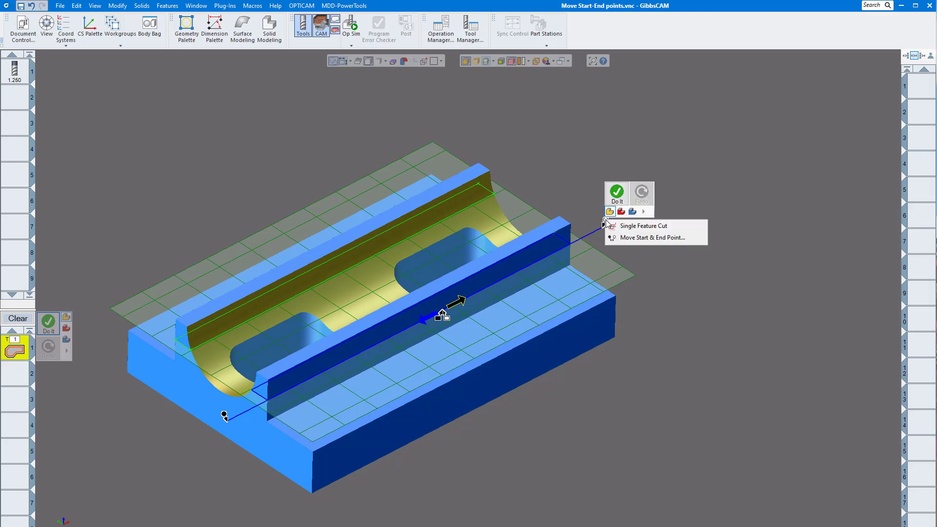
pyautogui.click(631, 228)
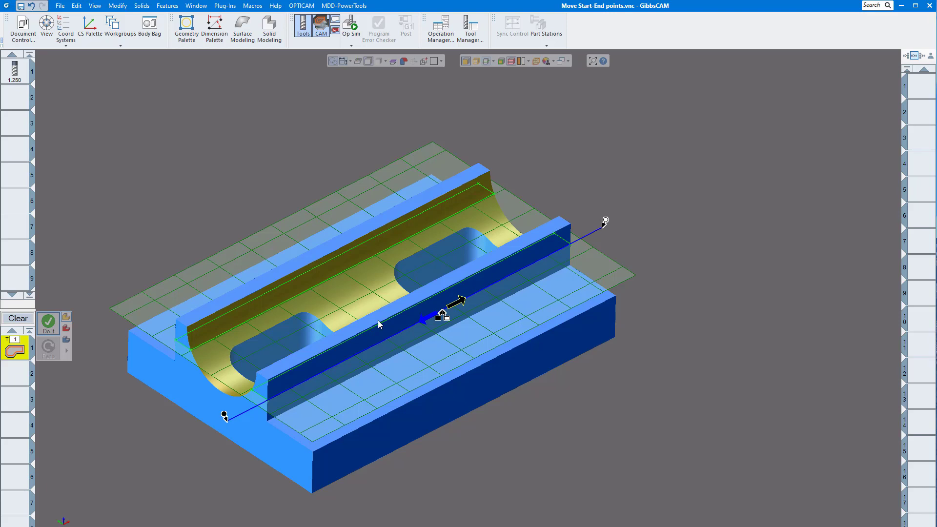
pyautogui.rightClick(605, 222)
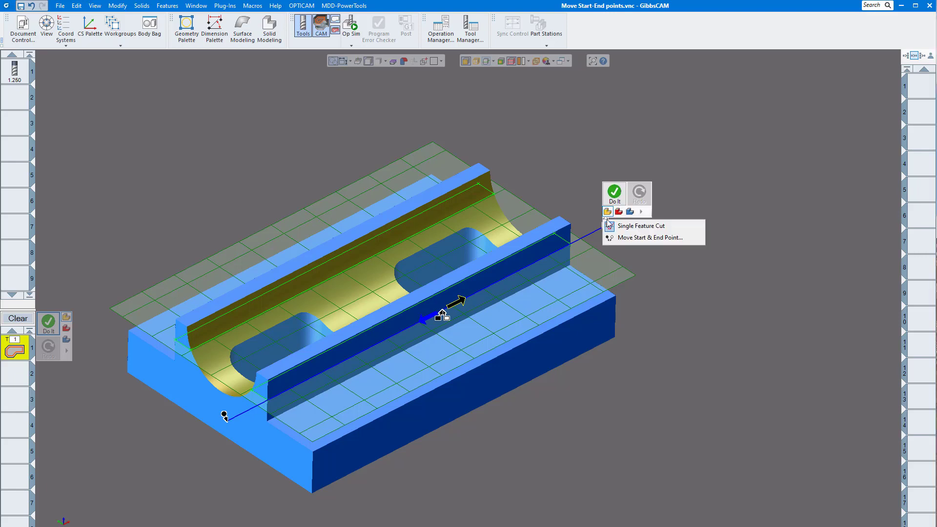
pyautogui.click(639, 239)
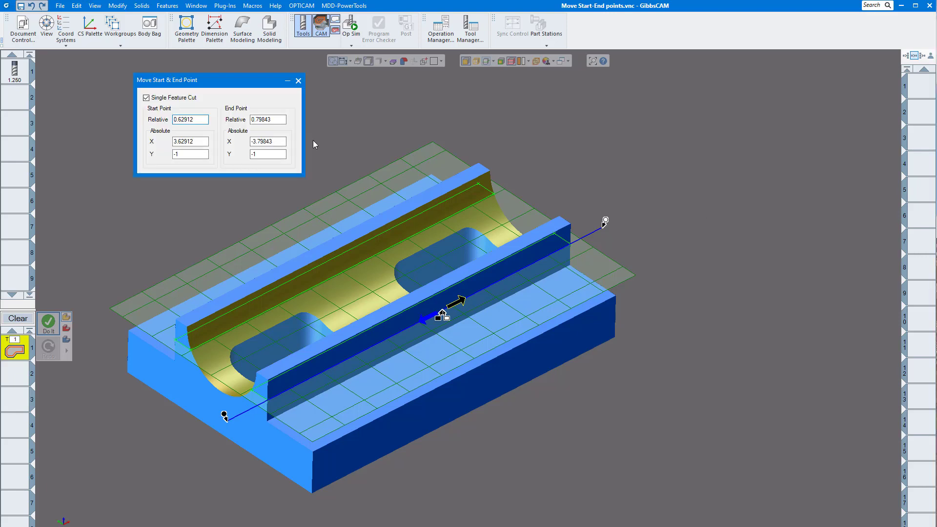
# - Set the start and end relative values to 1 (X 4, X -4) and regenerate the contour toolpath
pyautogui.moveTo(233, 83); pyautogui.dragTo(193, 86)
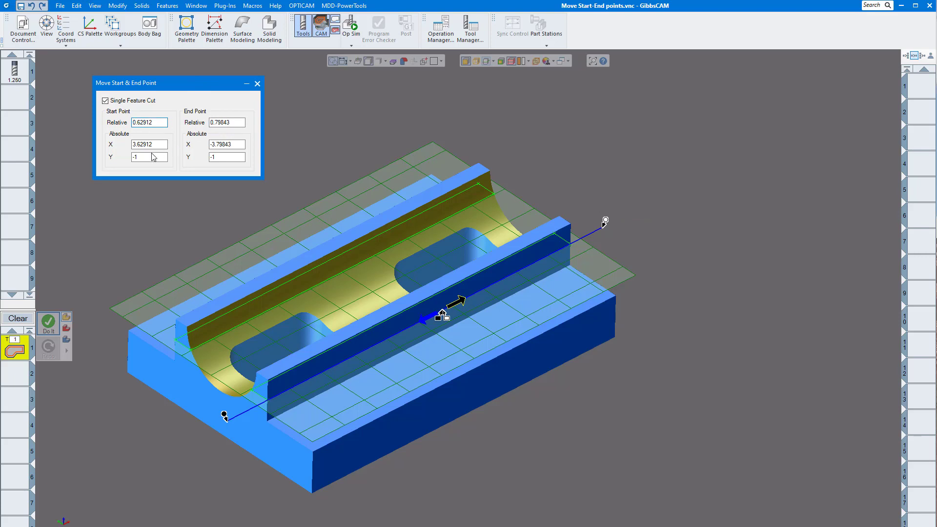
pyautogui.doubleClick(159, 122)
pyautogui.write('1')
pyautogui.doubleClick(237, 122)
pyautogui.write('1')
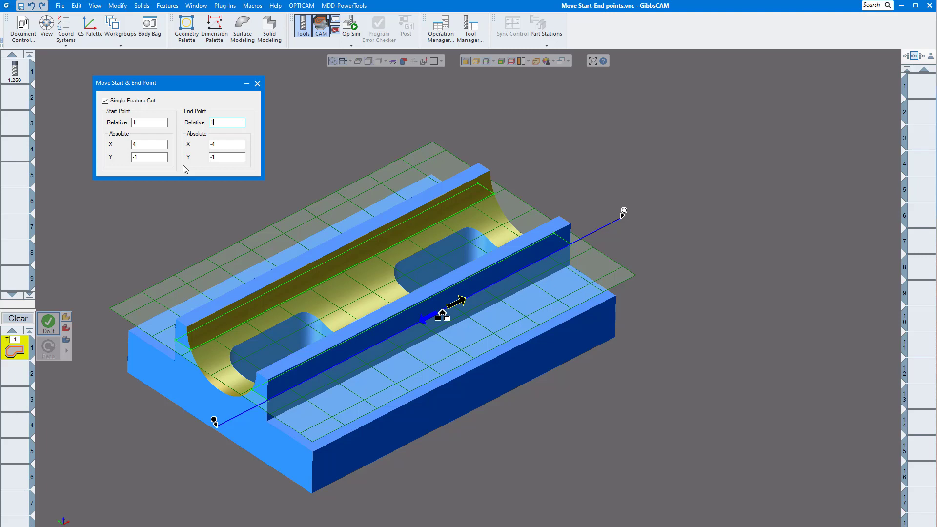
pyautogui.click(48, 323)
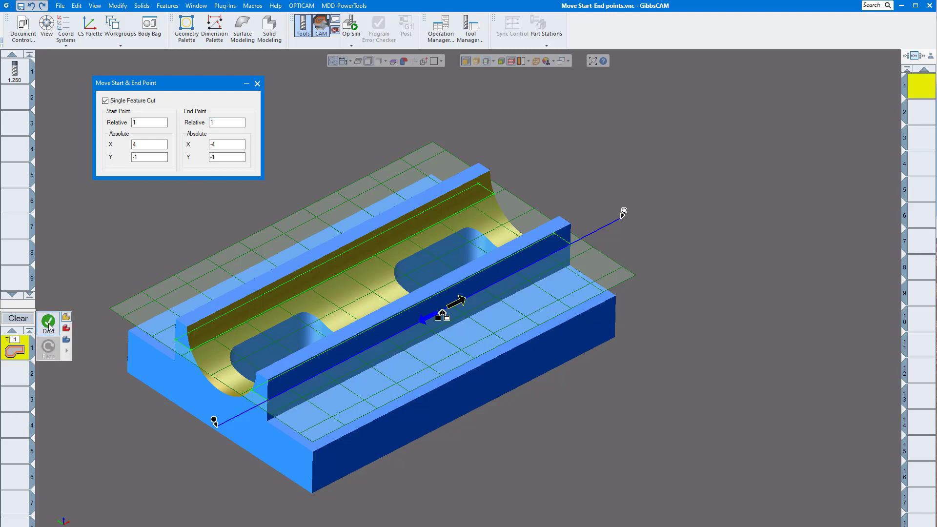
# - Play Op Sim to verify the contour clears the outer strip along the block's full length
pyautogui.click(257, 83)
pyautogui.click(351, 24)
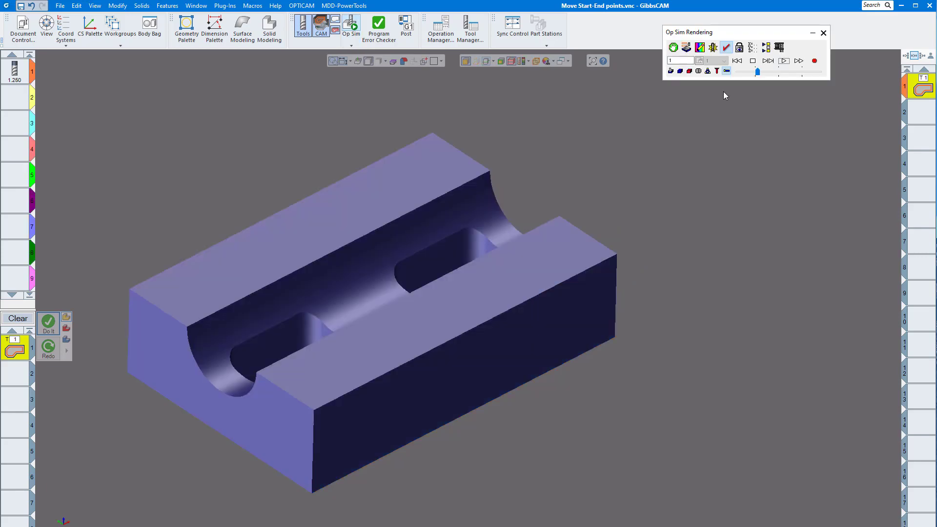
pyautogui.click(784, 63)
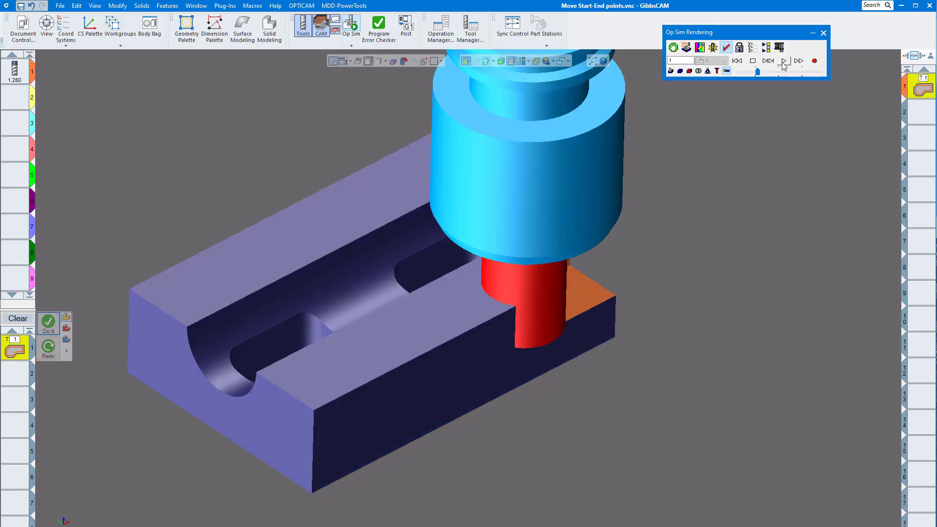
pyautogui.click(823, 33)
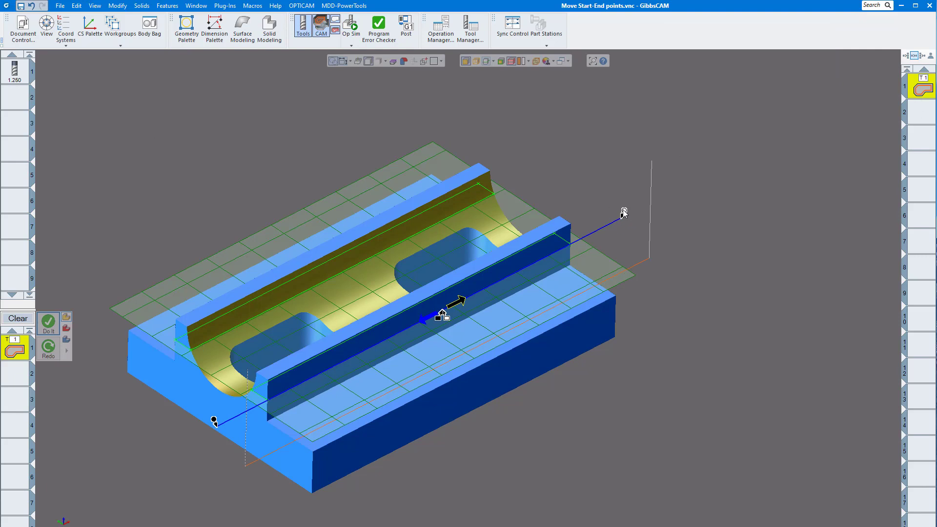
# - Reopen Move Start & End Point on the contour toolpath to check relative 1 with X 4 and X -4
pyautogui.rightClick(629, 213)
pyautogui.click(650, 231)
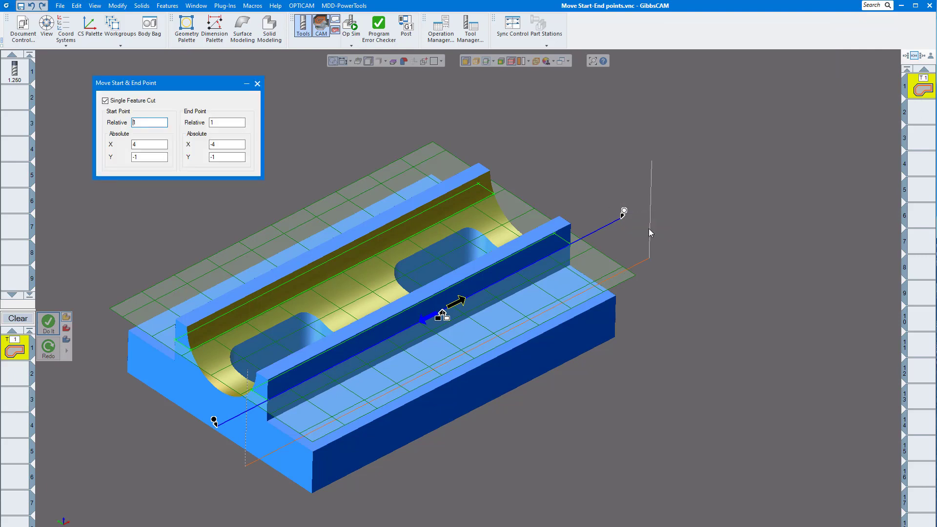